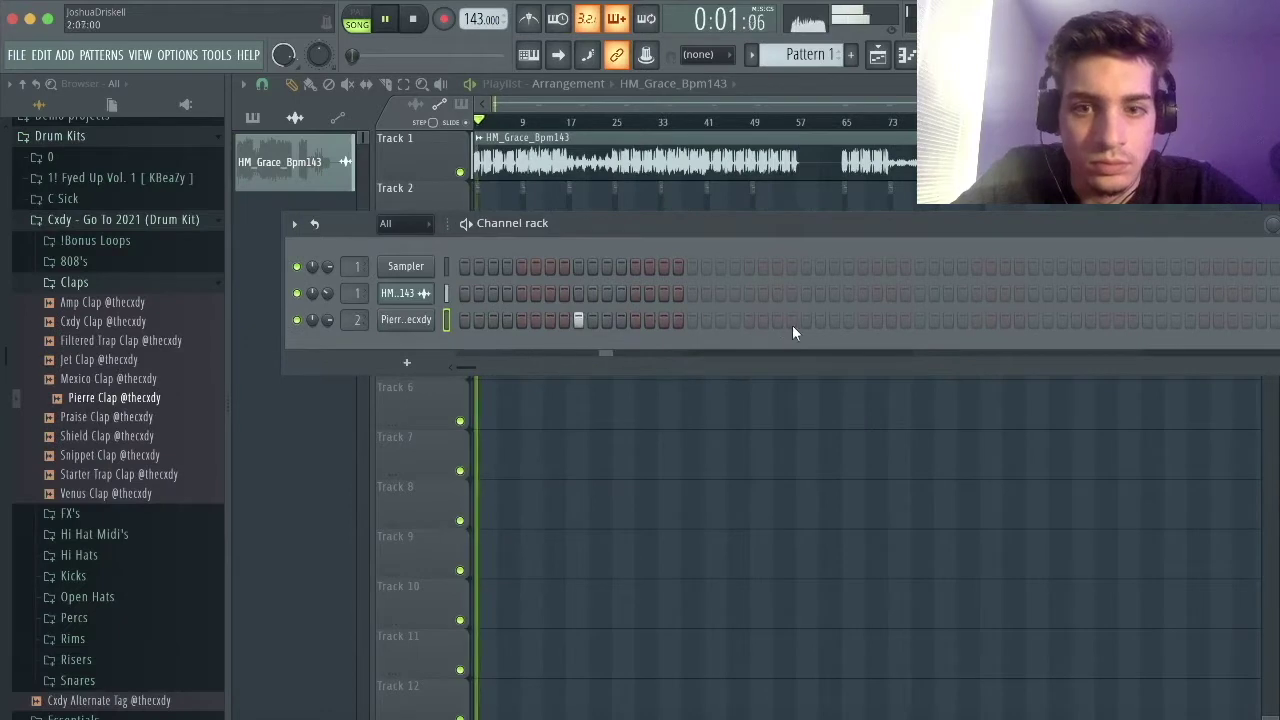
Continue the Pierre Clap pattern with hits on steps 25, 41 and 57.
click(1034, 320)
click(1261, 320)
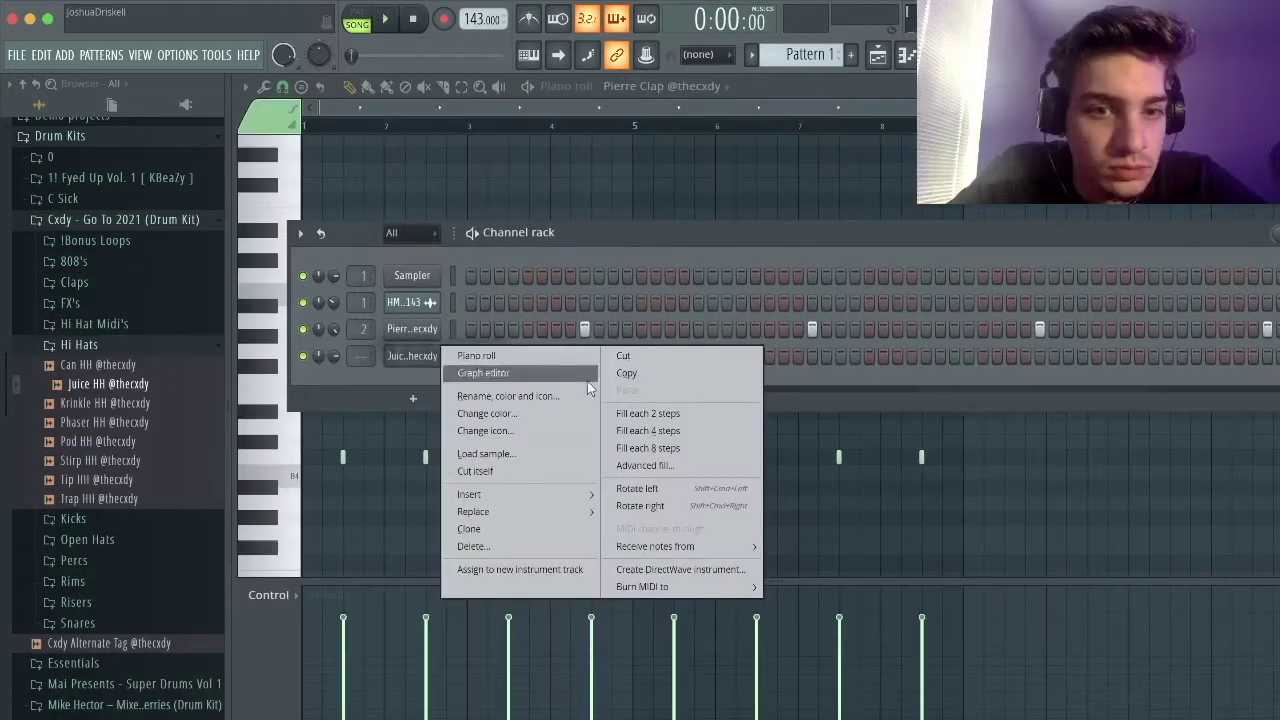
Fill the Juice HH channel on every 2 steps, audition it, and swap its sample for Trap HH.
click(634, 414)
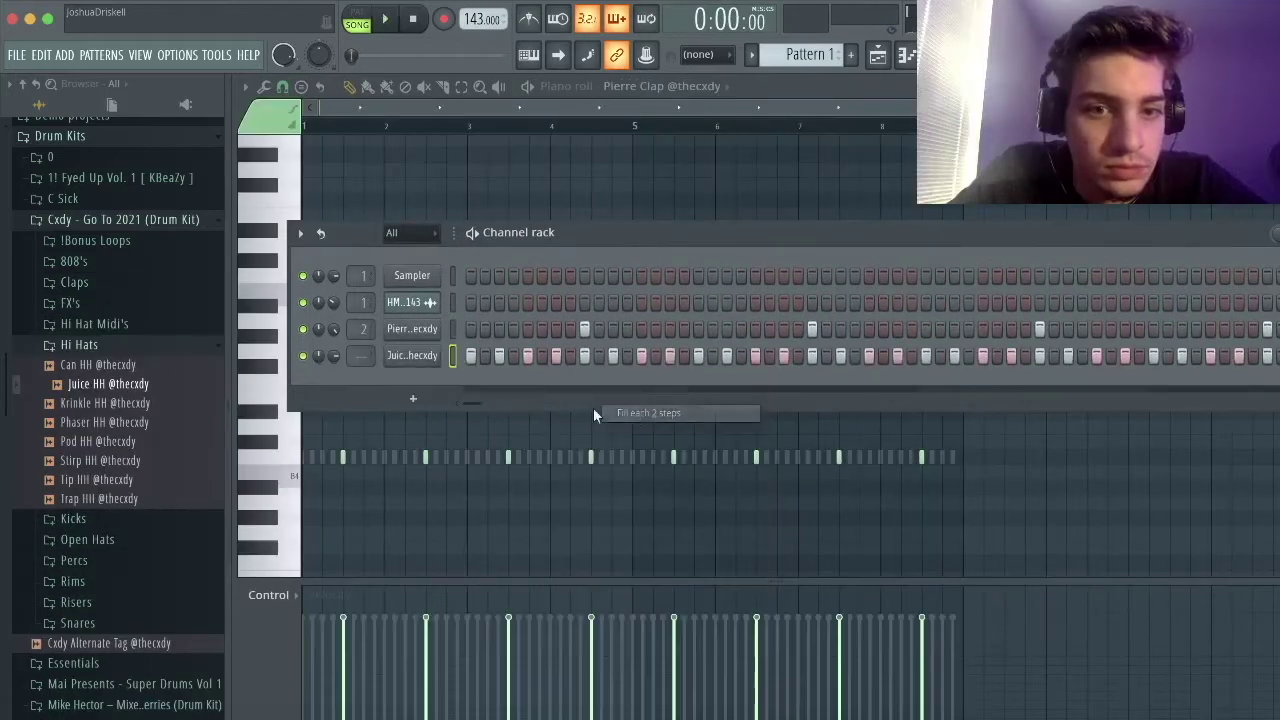
key(space)
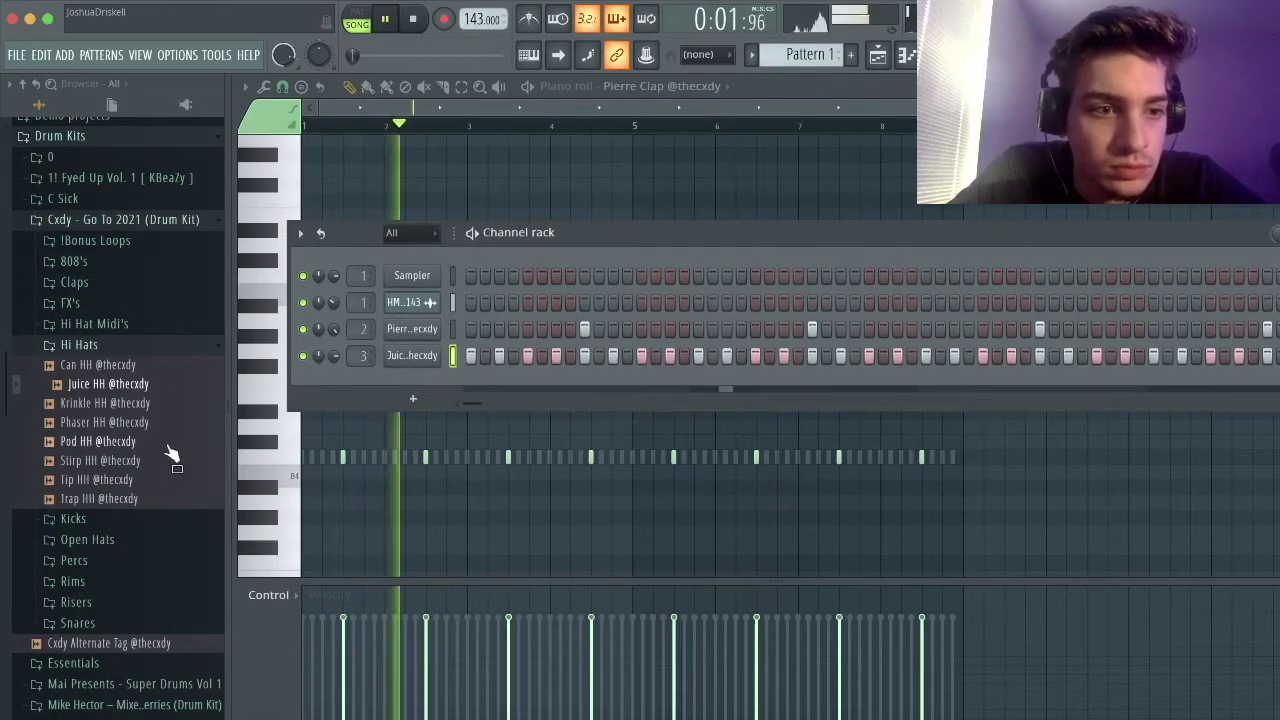
drag(120, 494, 411, 357)
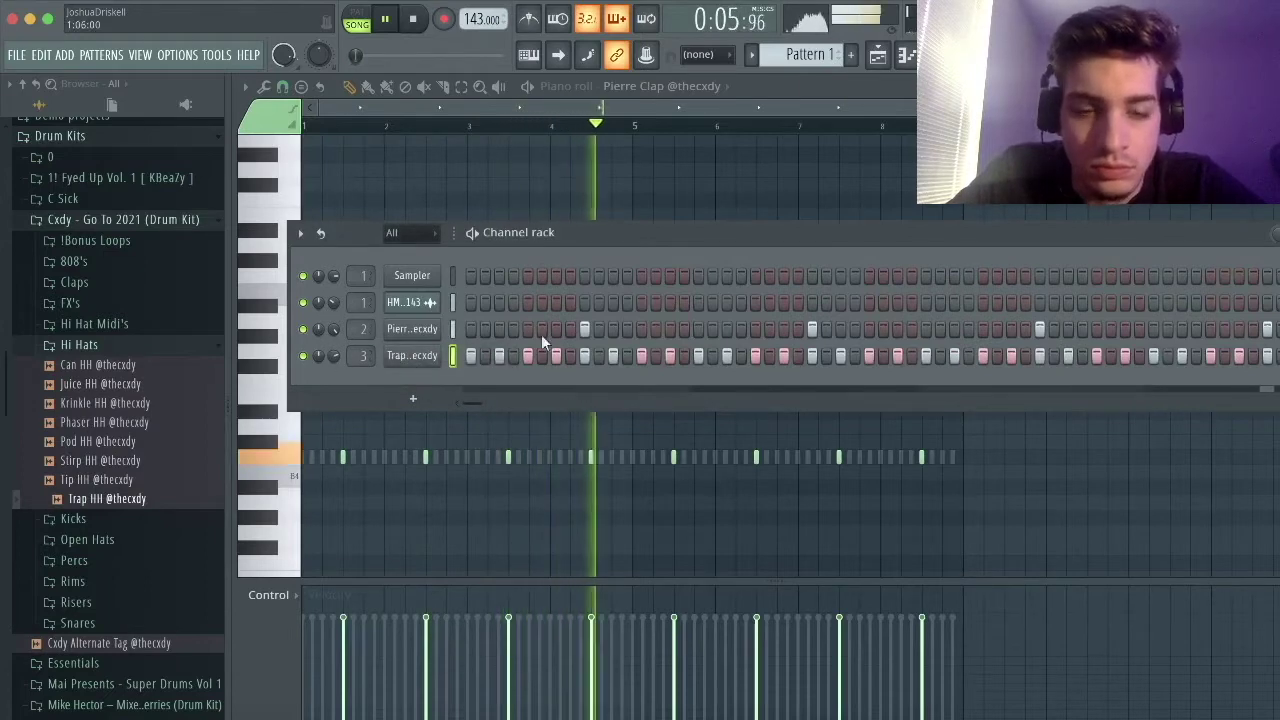
click(767, 358)
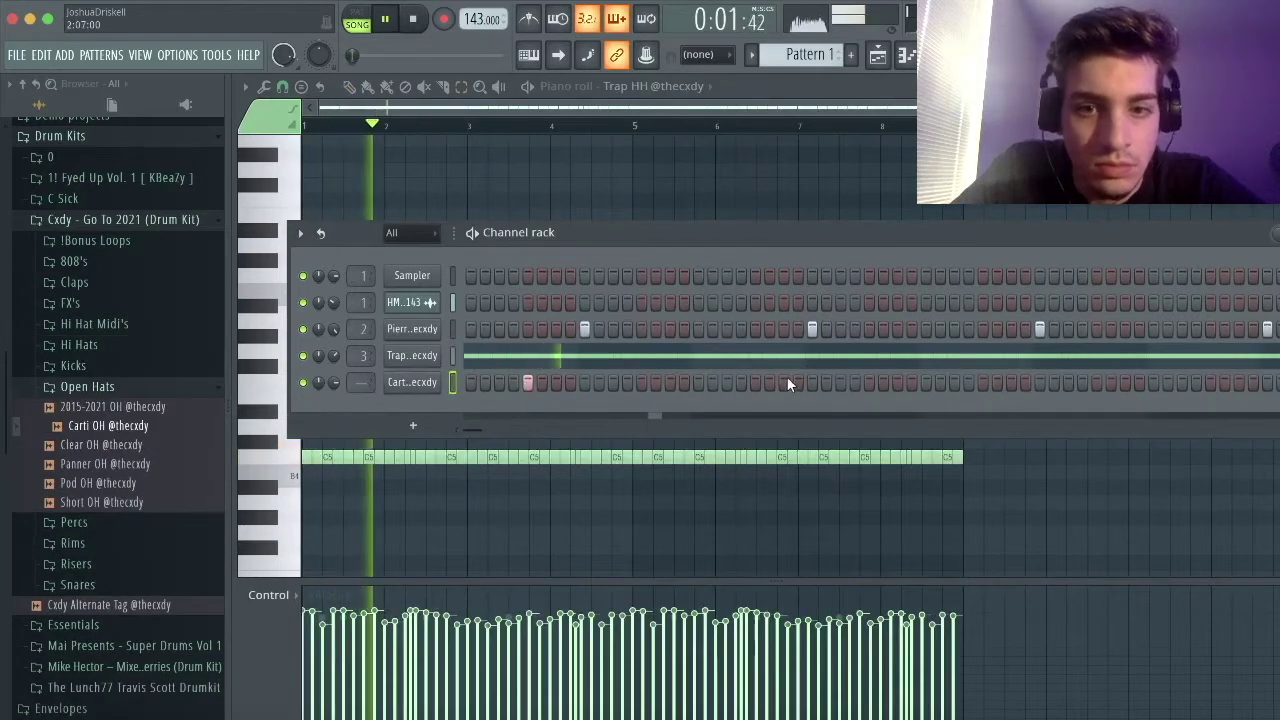
Add Carti OH open hat hits on steps 21, 37 and 53.
click(755, 382)
click(983, 382)
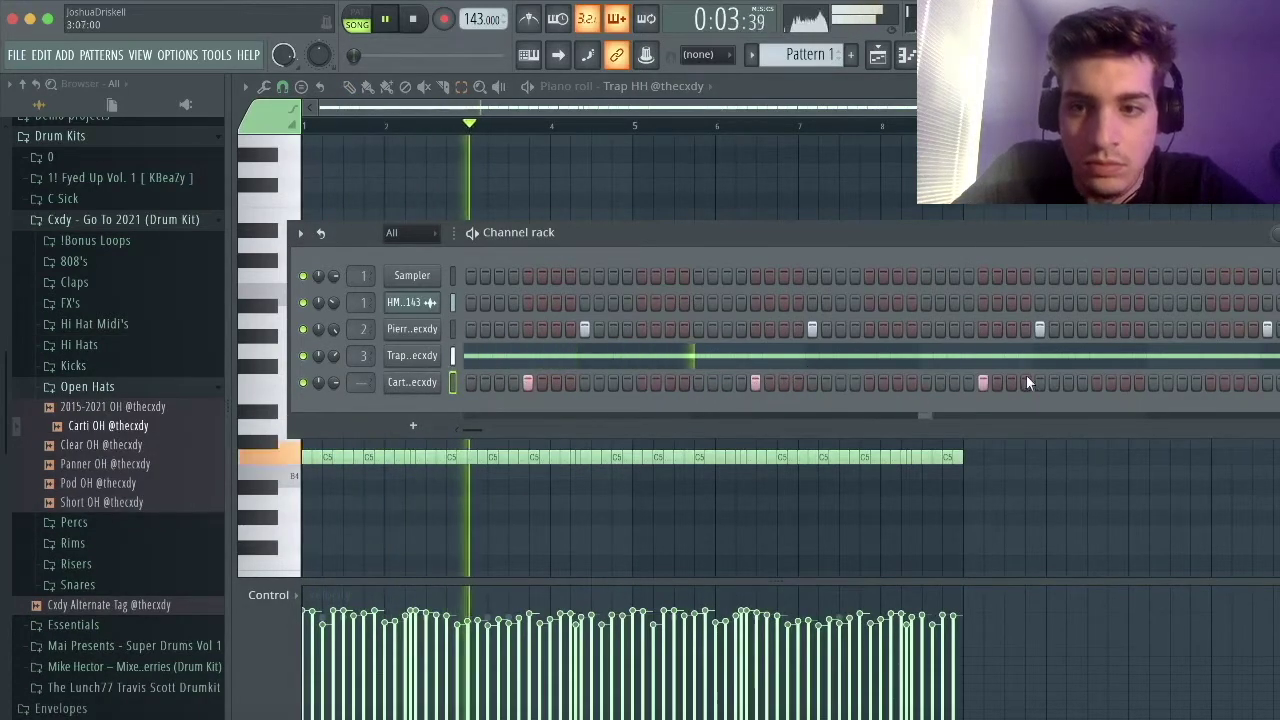
click(1209, 383)
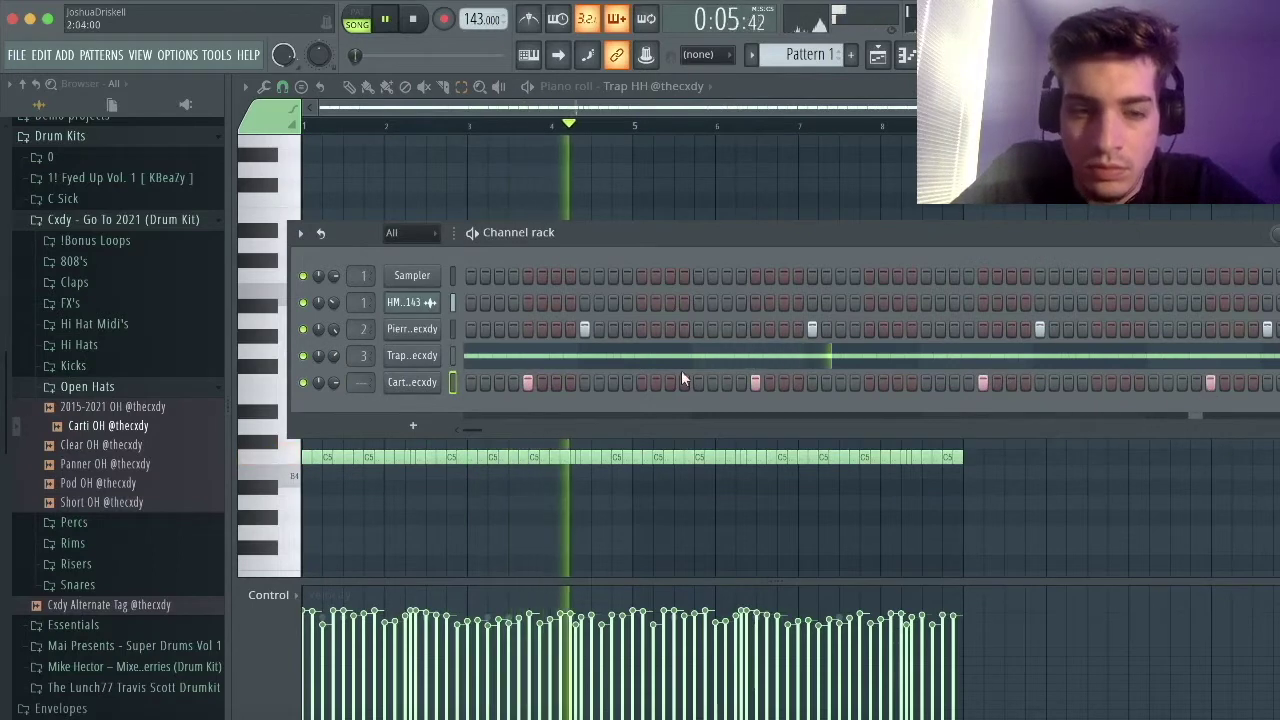
Add the High SN snare as a new channel and place hits on steps 15, 19 and 47.
drag(107, 465, 412, 428)
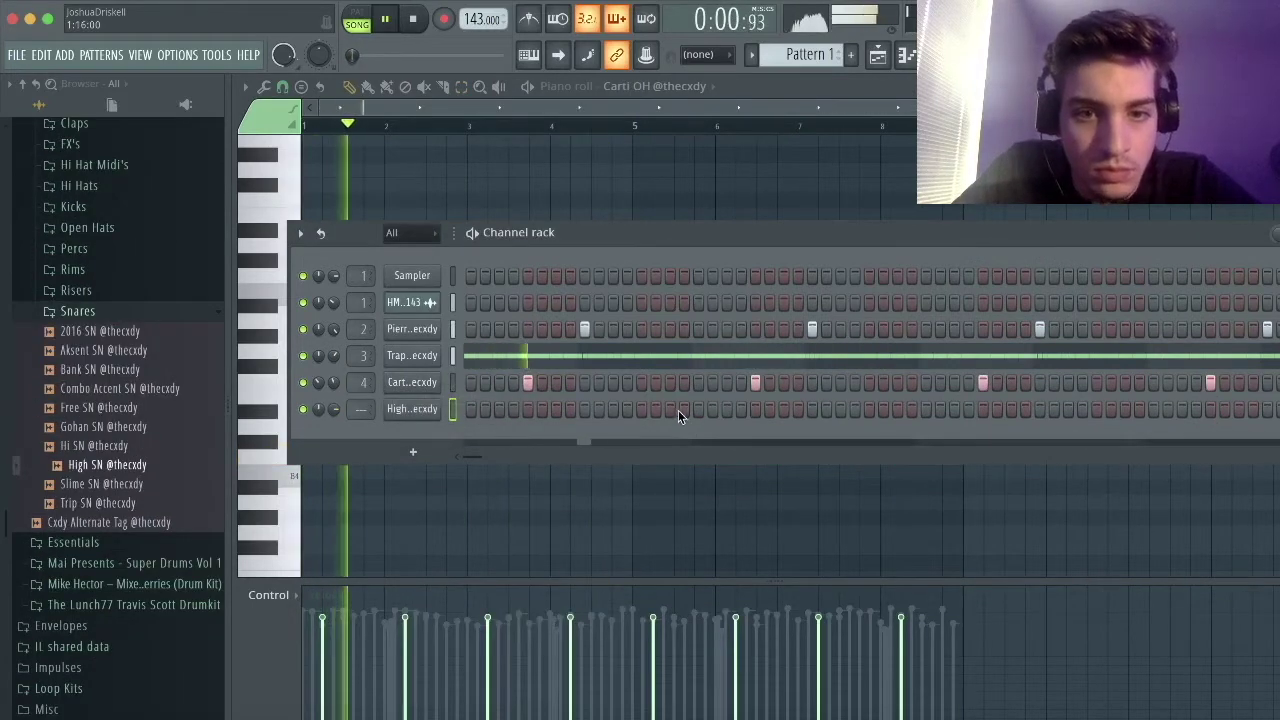
click(670, 409)
click(727, 409)
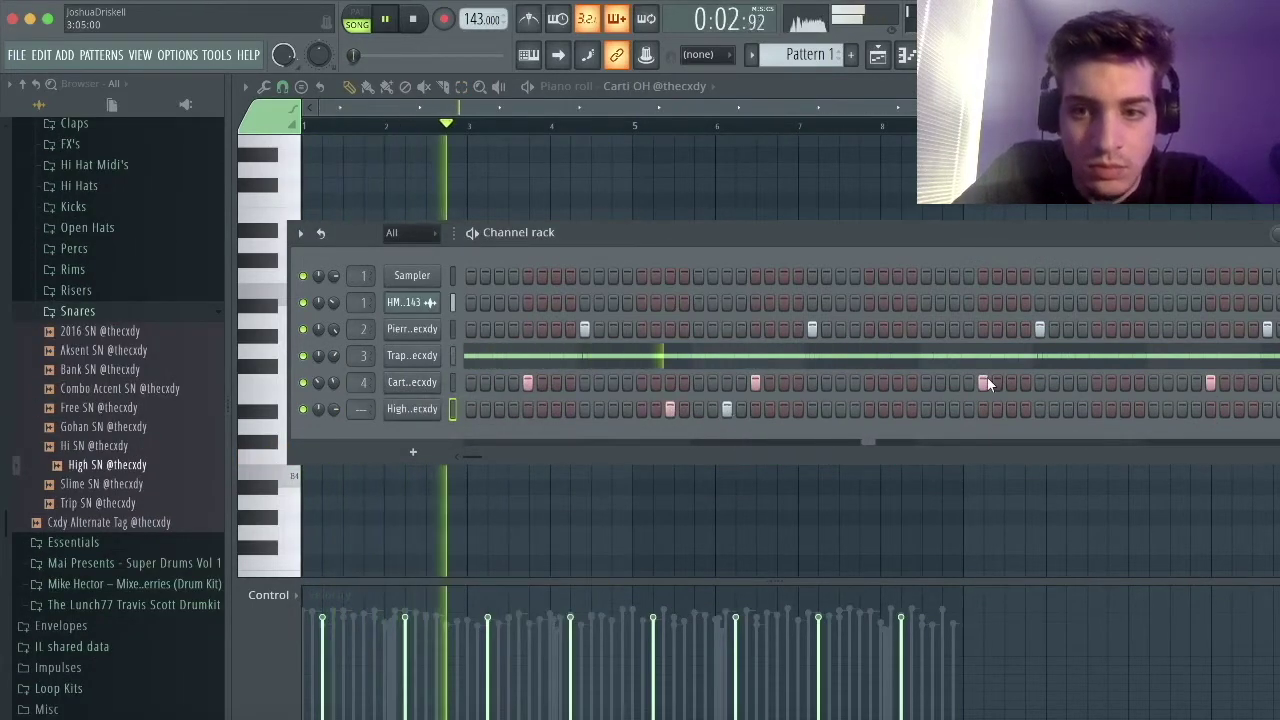
click(1124, 409)
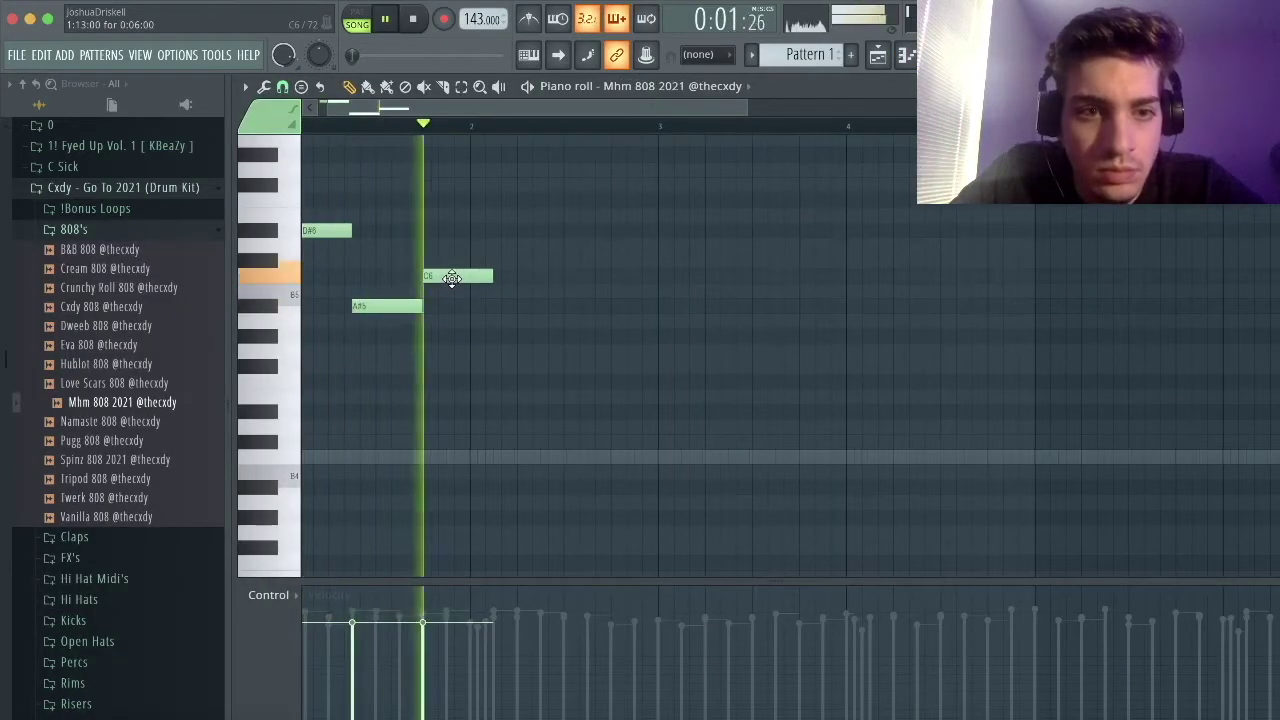
Lower the third note of the Mhm 808 2021 line to B5 and audition the change.
key(space)
drag(447, 276, 447, 292)
key(space)
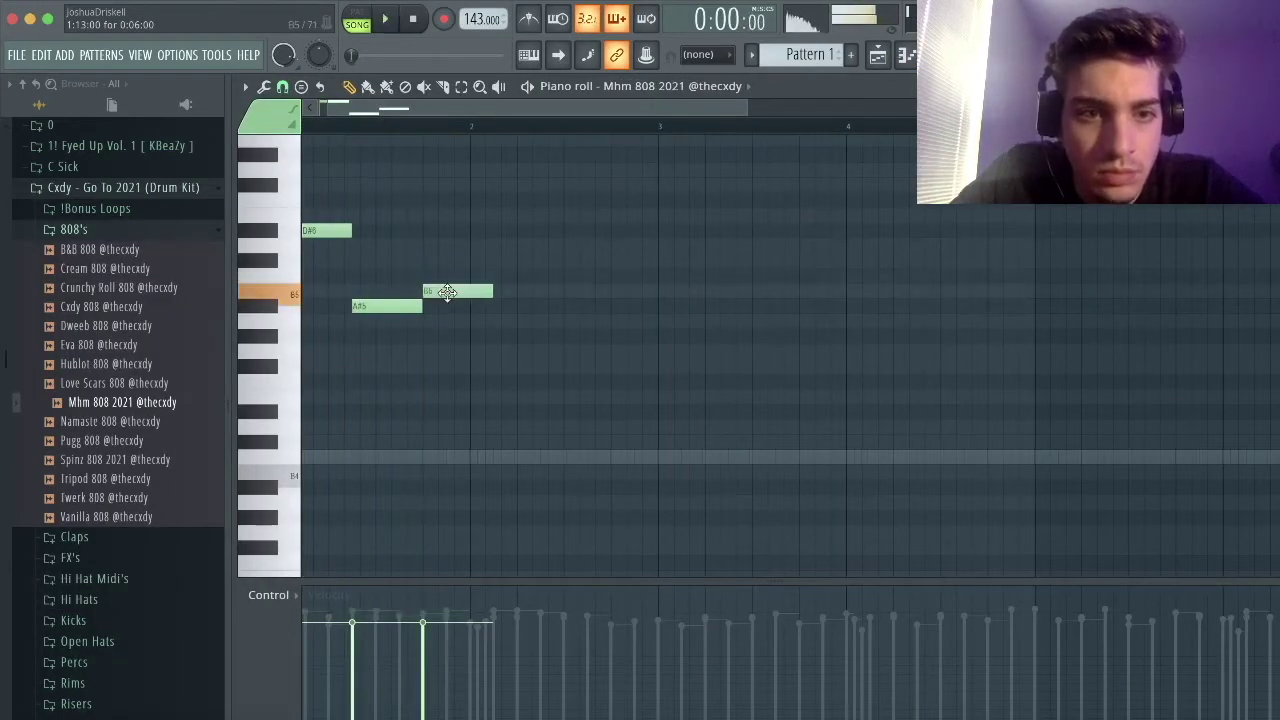
key(space)
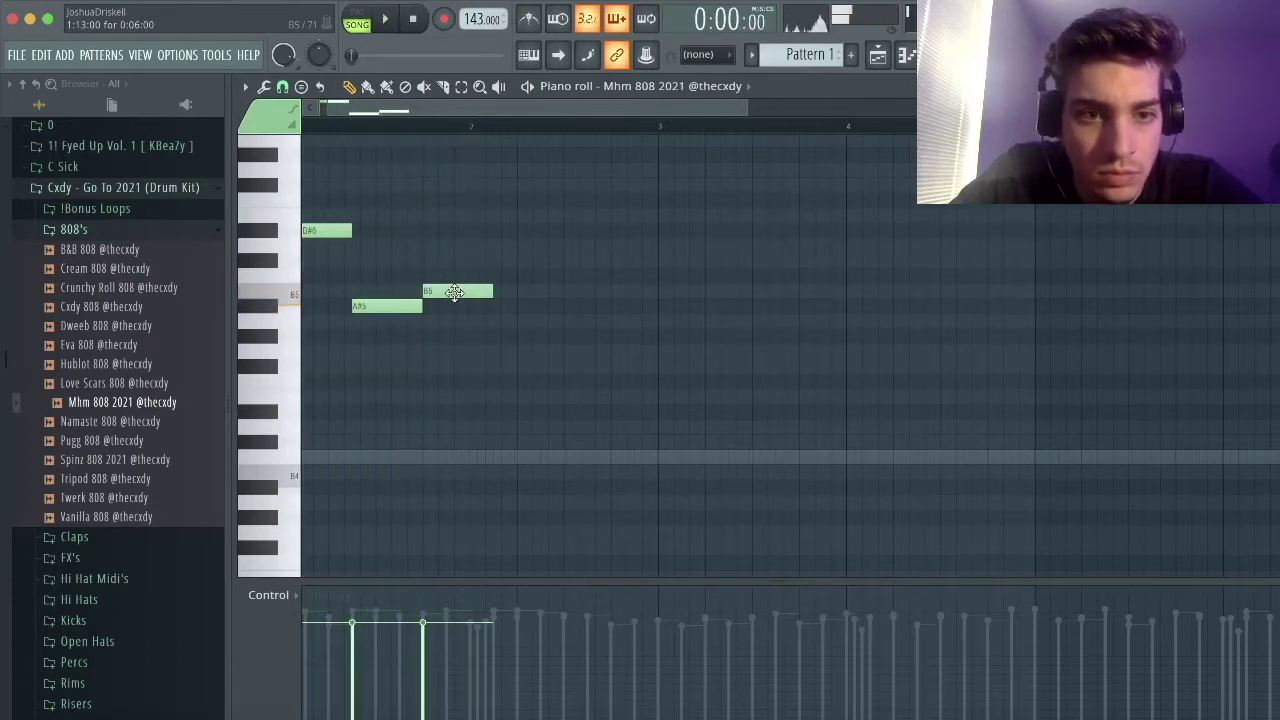
Transpose the whole 808 line down one octave and play it back.
key(ctrl+Down)
key(space)
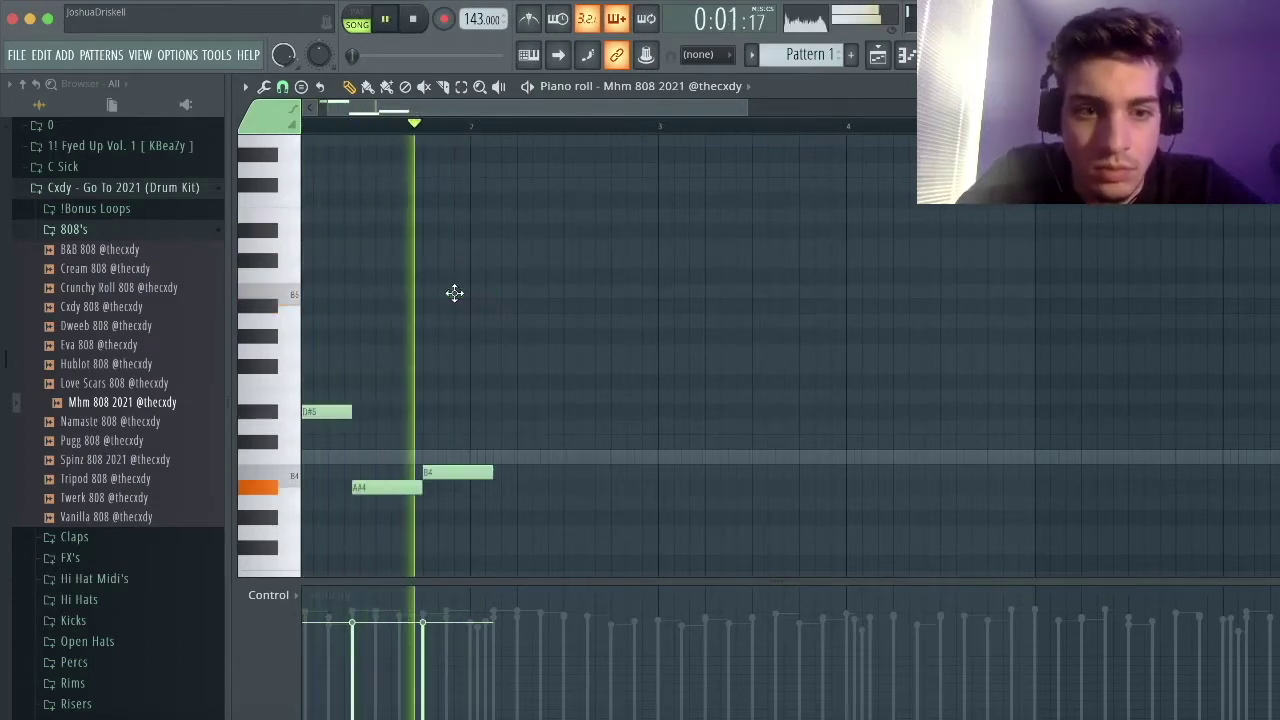
key(space)
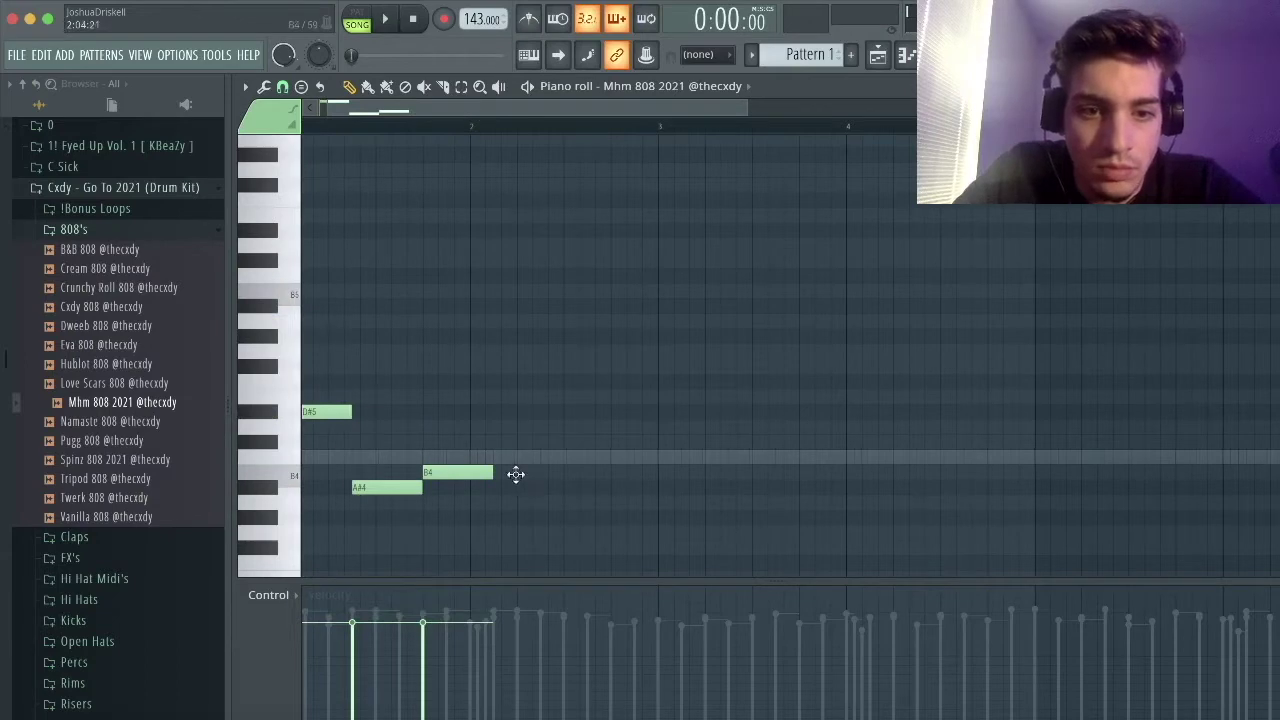
Add a second B4 note in bar 2 of the 808 line, joined to the first B4, and play it back.
click(496, 476)
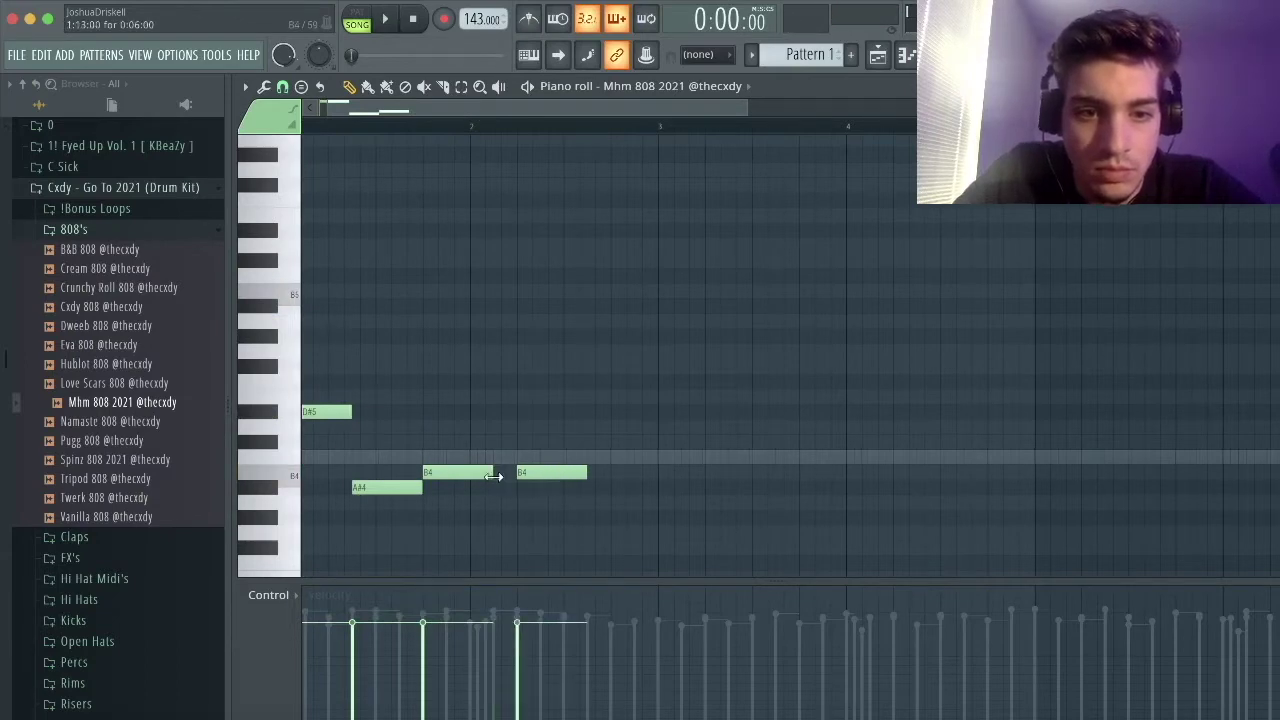
key(space)
scroll(506, 406, up, 2)
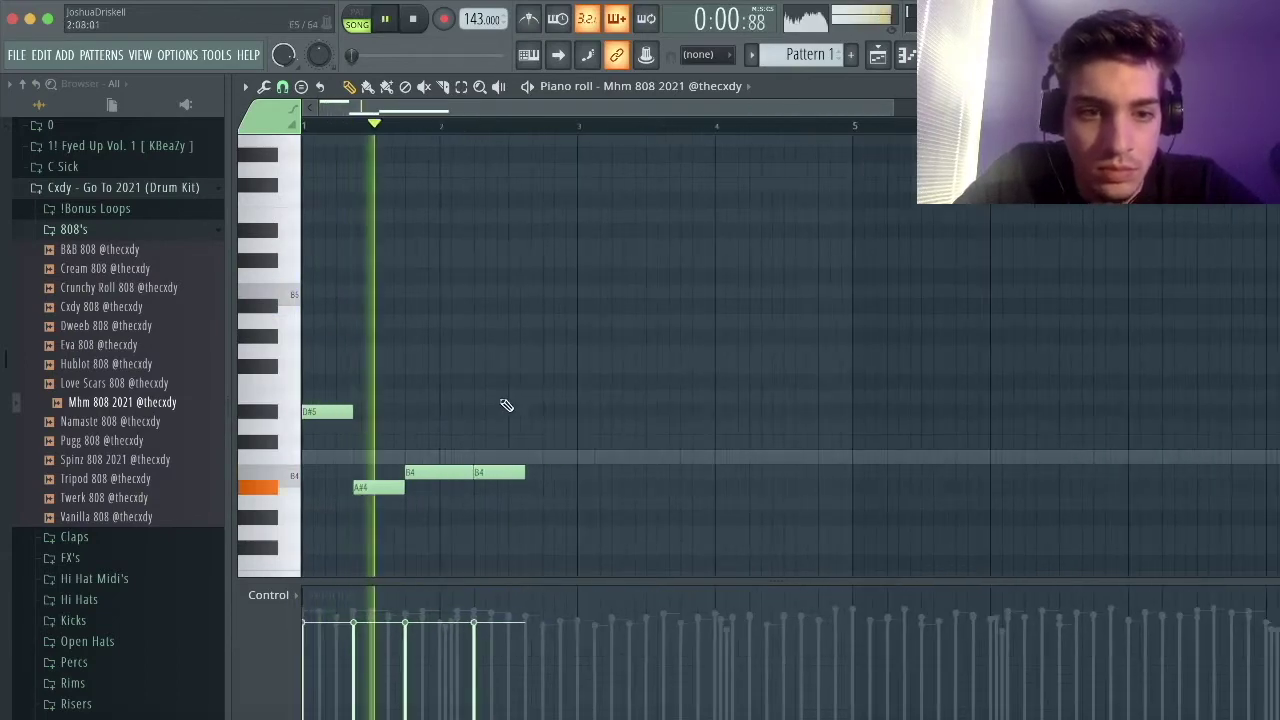
Add a C#5 note after the second B4, ending at the start of bar 3, and play the line.
click(549, 442)
key(space)
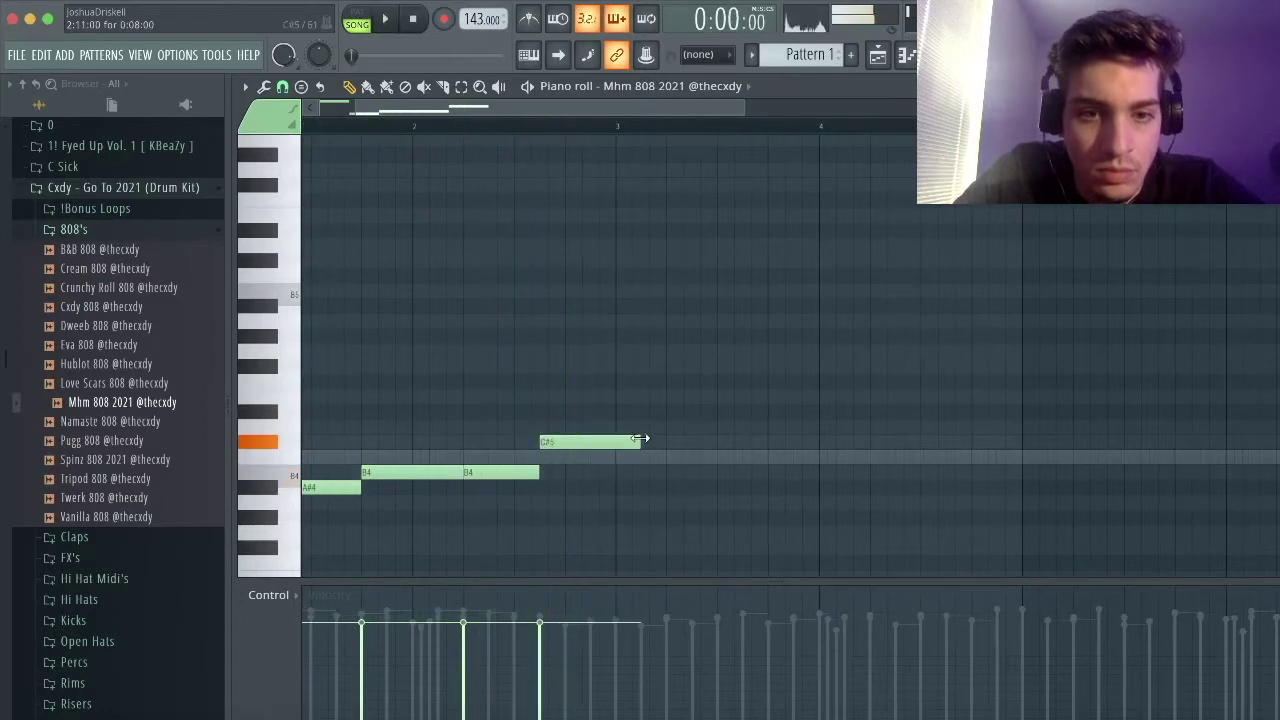
scroll(590, 448, down, 3)
key(space)
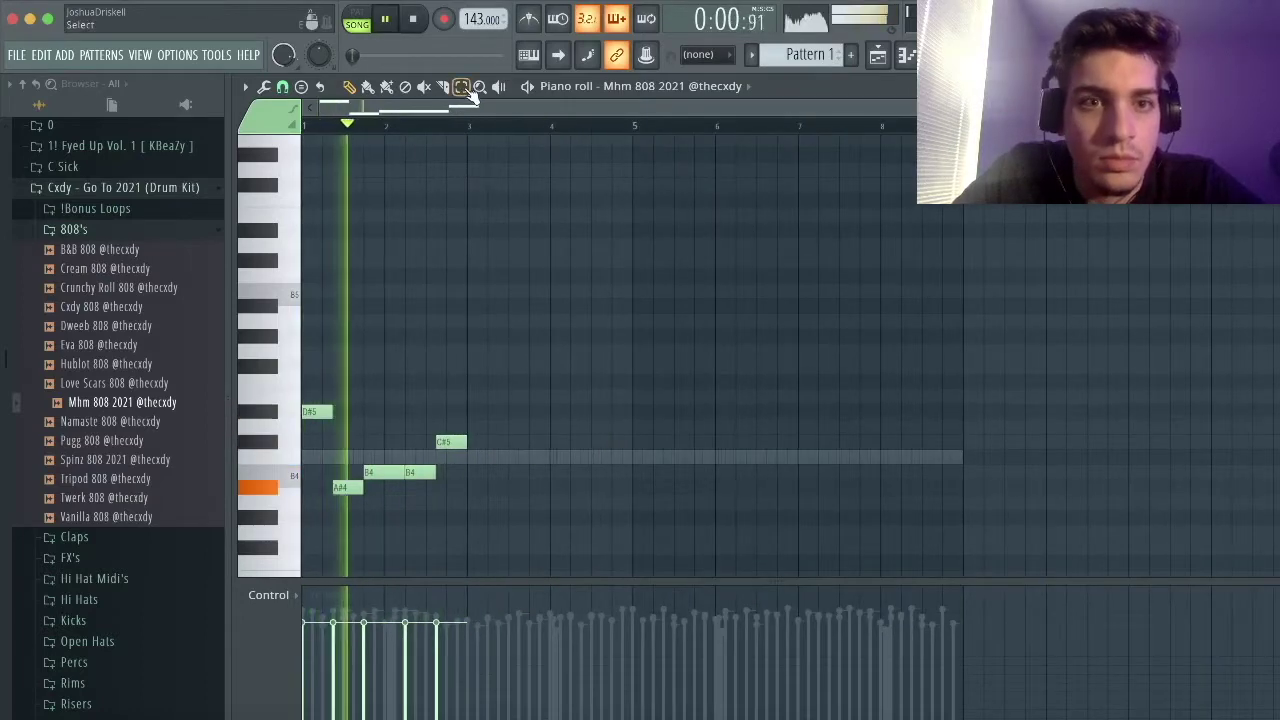
Duplicate the two-bar 808 phrase into bars 3 and 4, clear the selection, and return to the Draw tool.
scroll(525, 185, down, 3)
drag(543, 334, 273, 202)
key(ctrl+b)
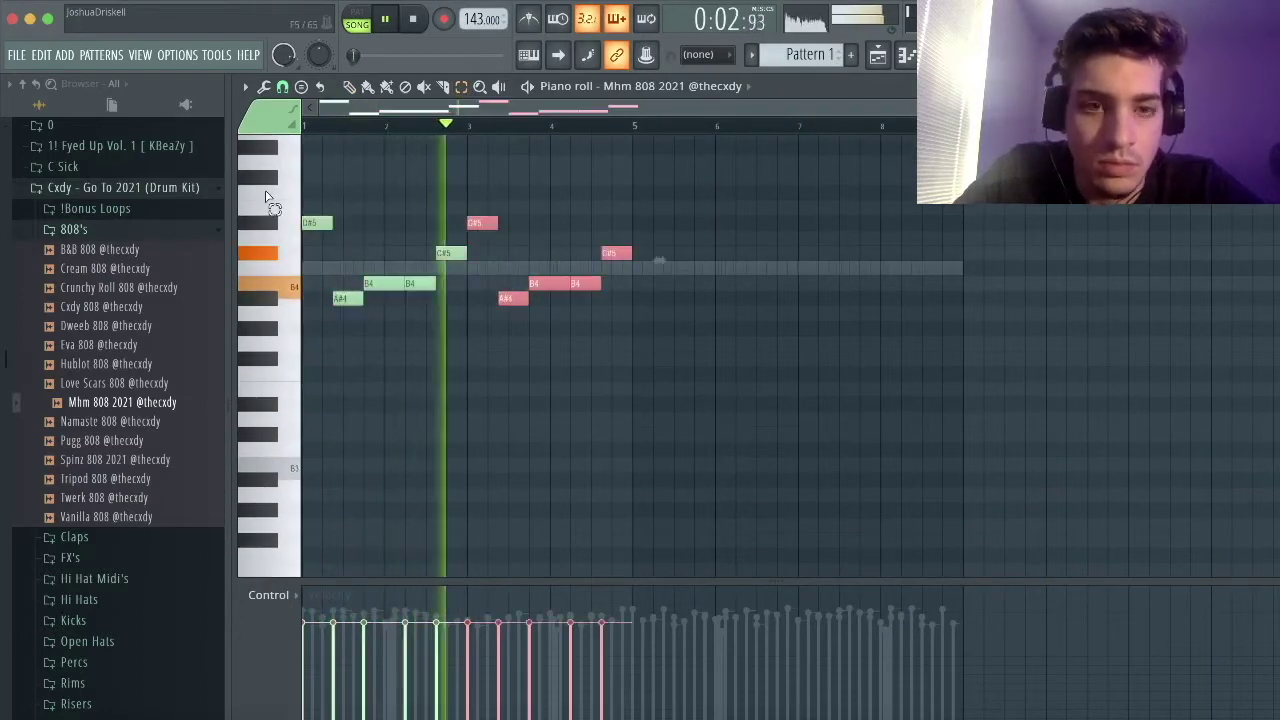
key(space)
click(447, 190)
click(349, 87)
Delete the A#4 and the first B4 from the first 808 phrase while auditioning it.
scroll(312, 262, up, 4)
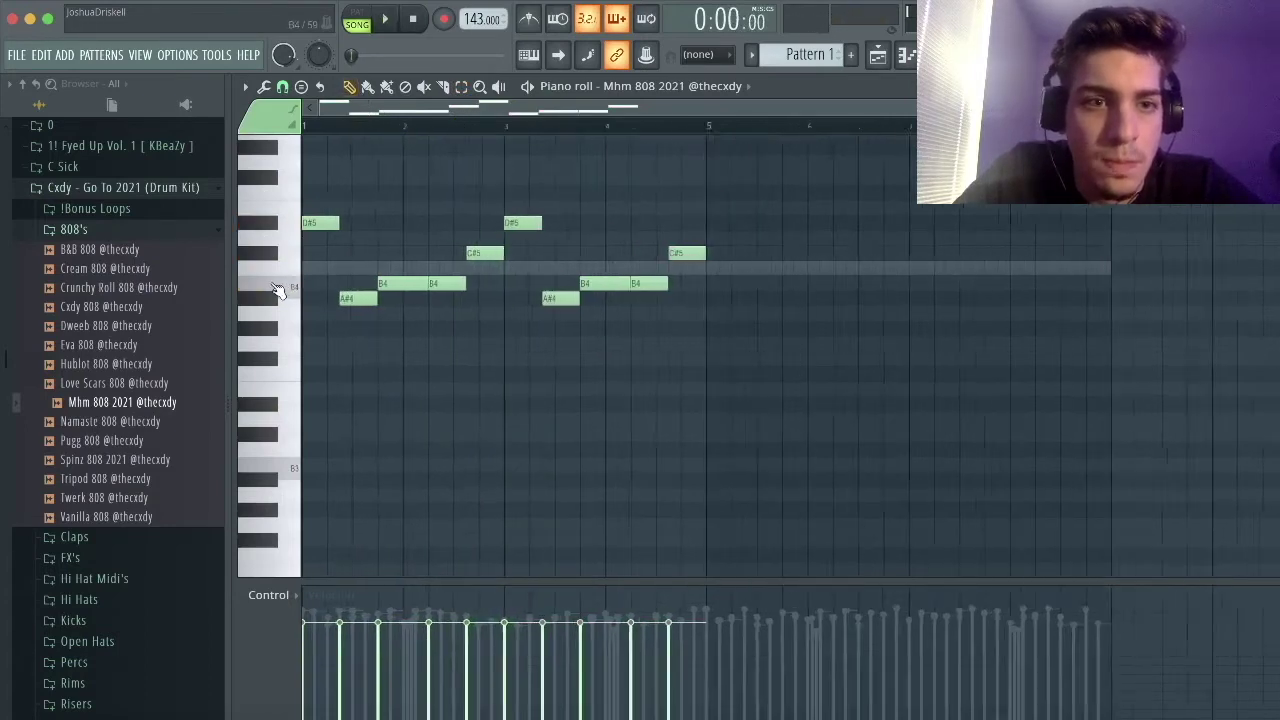
scroll(312, 262, up, 2)
key(space)
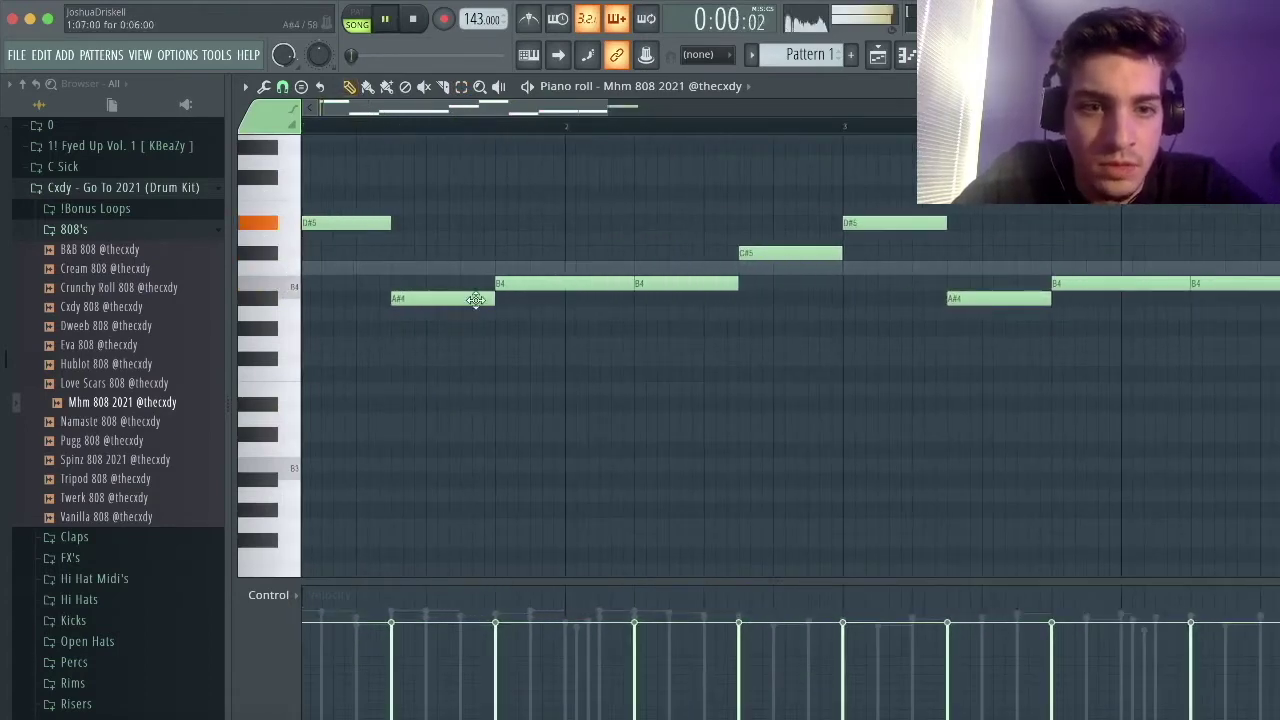
right_click(484, 298)
right_click(523, 286)
key(space)
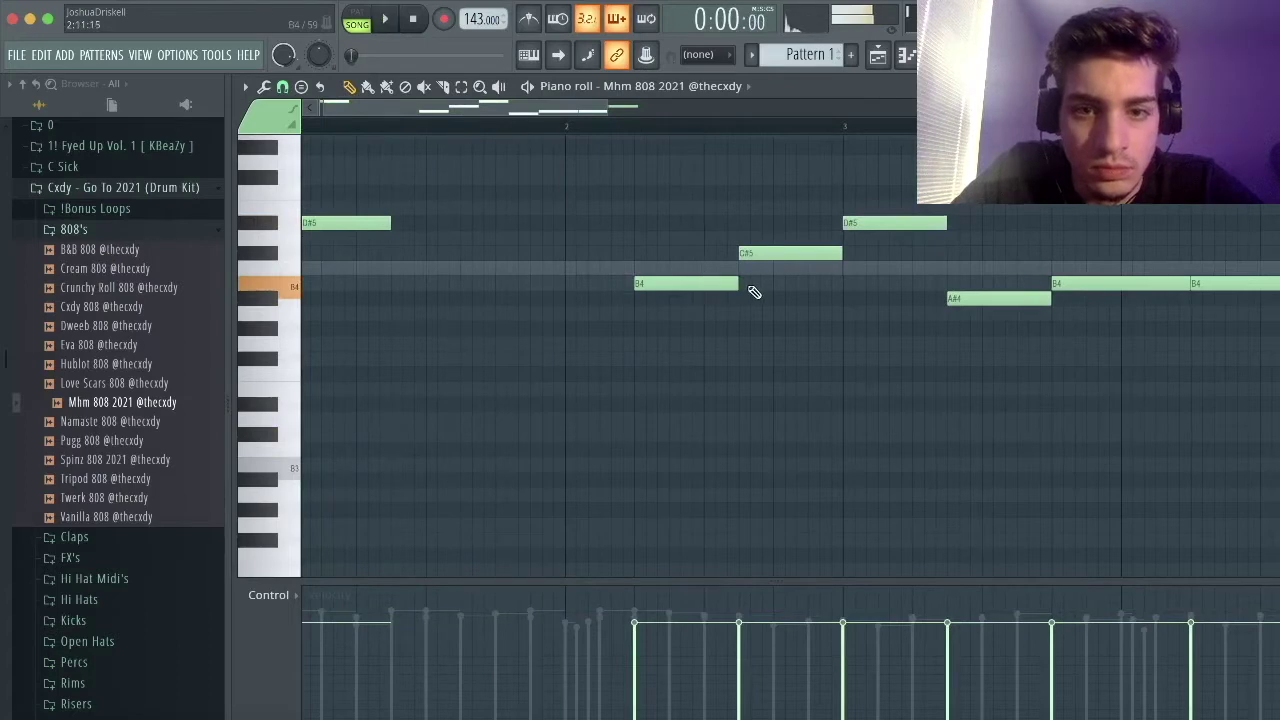
Replace the long B4 in bar 2 with two consecutive B4 notes of two steps each and play it back.
drag(736, 284, 675, 288)
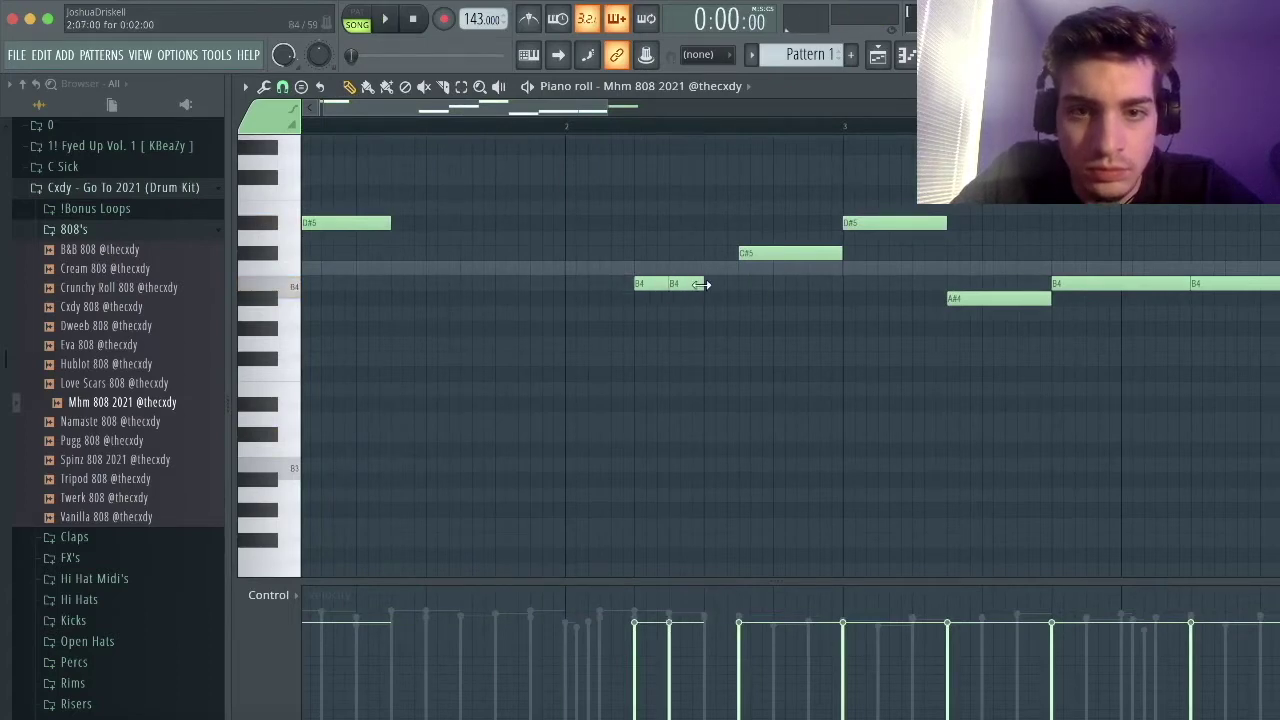
key(space)
scroll(600, 188, down, 2)
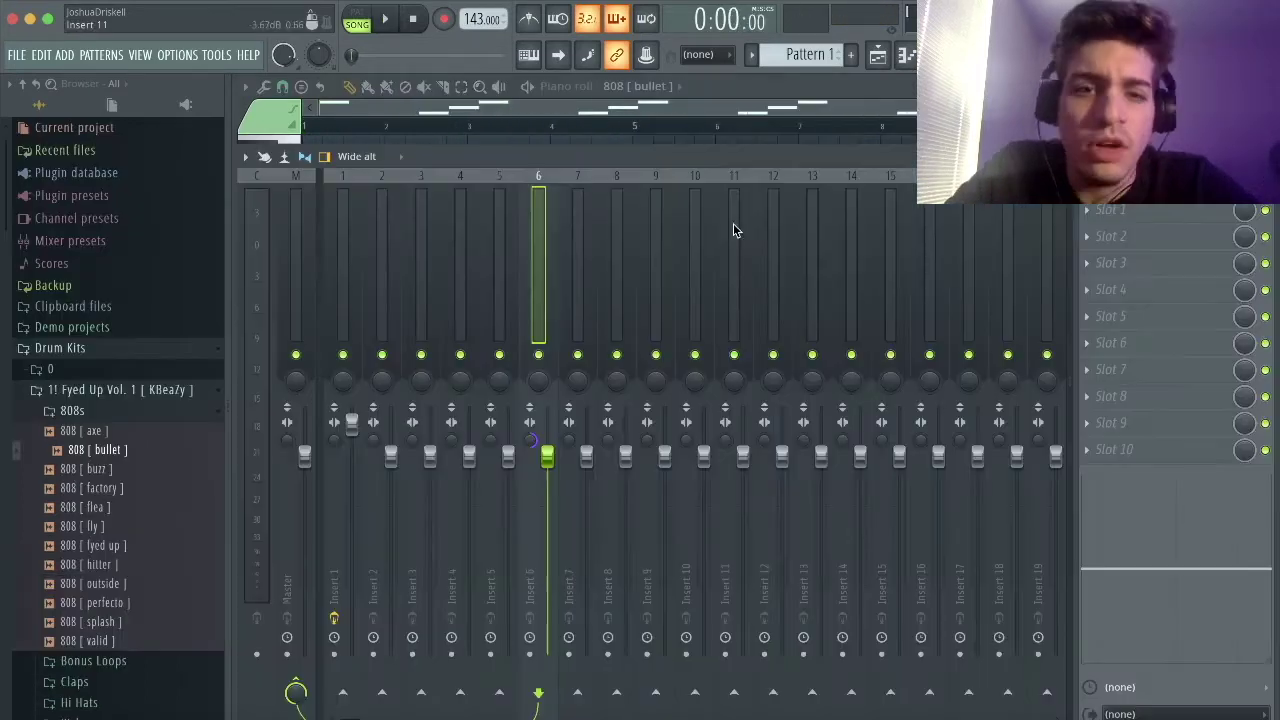
Load Fruity Fast Dist in slot 2 of mixer Insert 6, using distortion type B and a lowered threshold.
click(1108, 237)
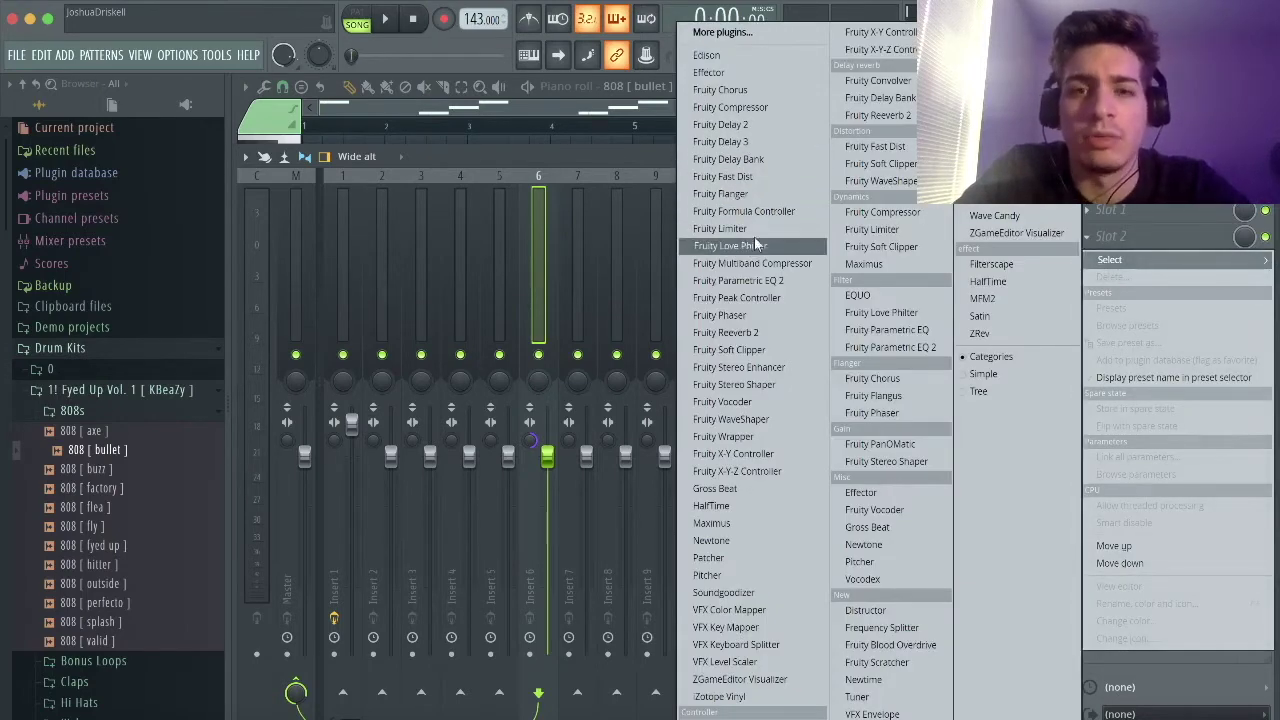
click(757, 177)
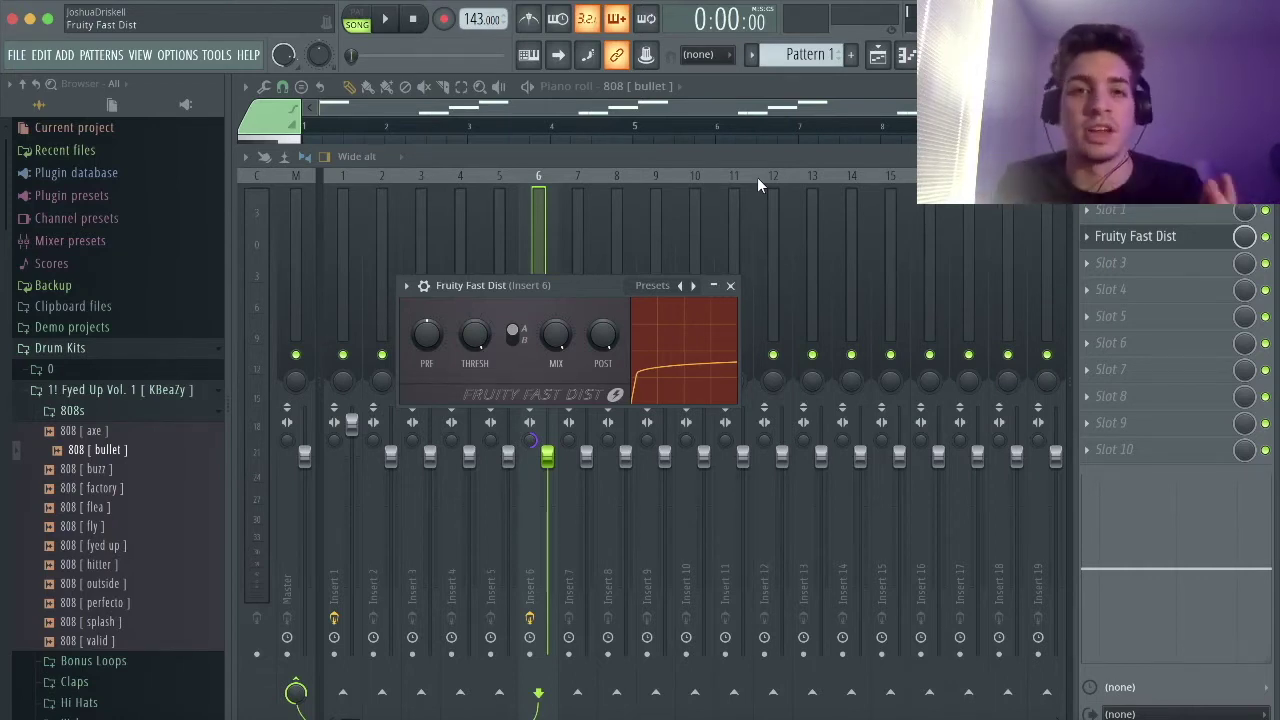
click(518, 343)
key(space)
drag(483, 346, 483, 380)
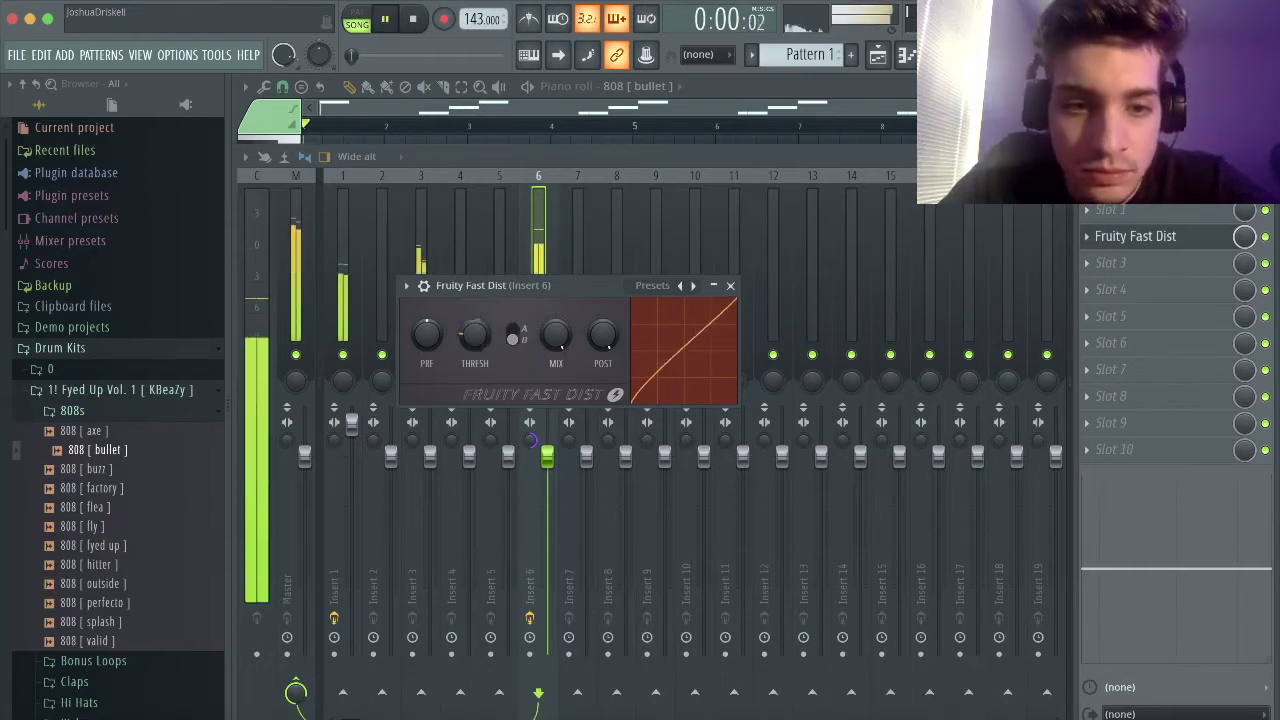
Load Fruity parametric EQ 2 in slot 3 of Insert 6 and roll off the 808's highs with band 7 pulled fully down.
click(1110, 262)
click(890, 336)
drag(612, 275, 468, 382)
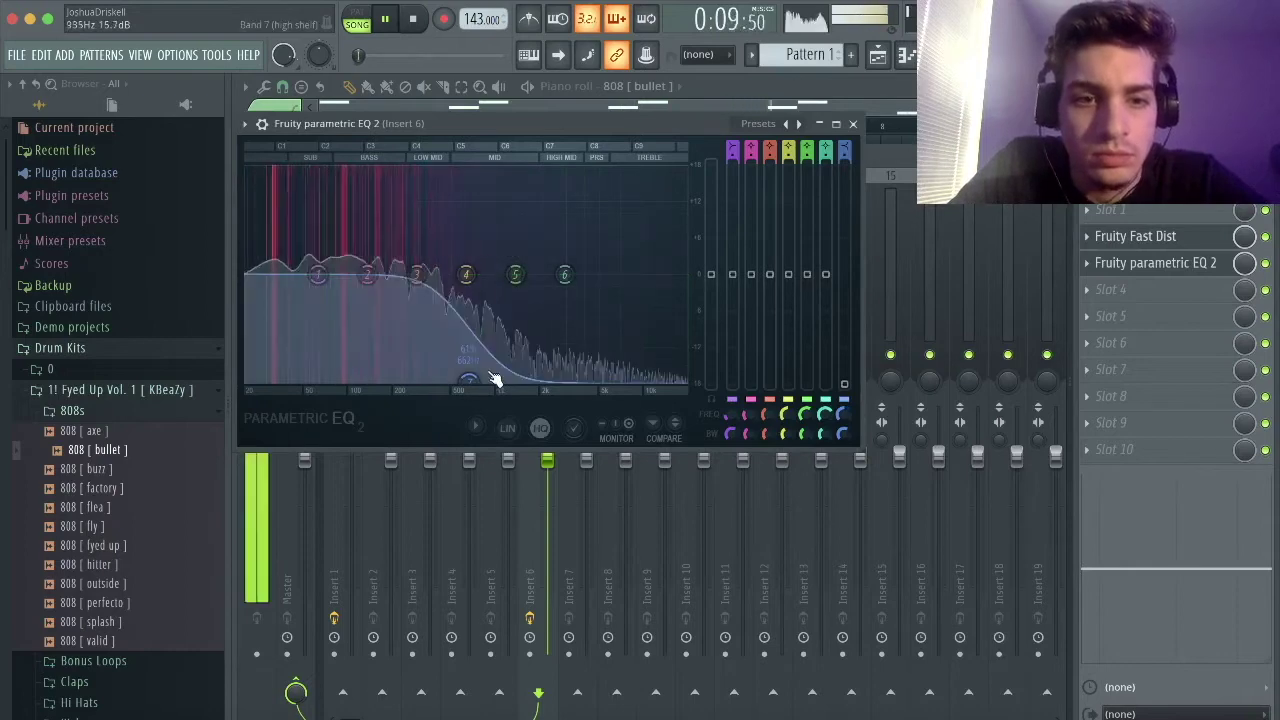
mouse_move(497, 378)
mouse_down()
mouse_move(525, 382)
mouse_move(490, 381)
mouse_up()
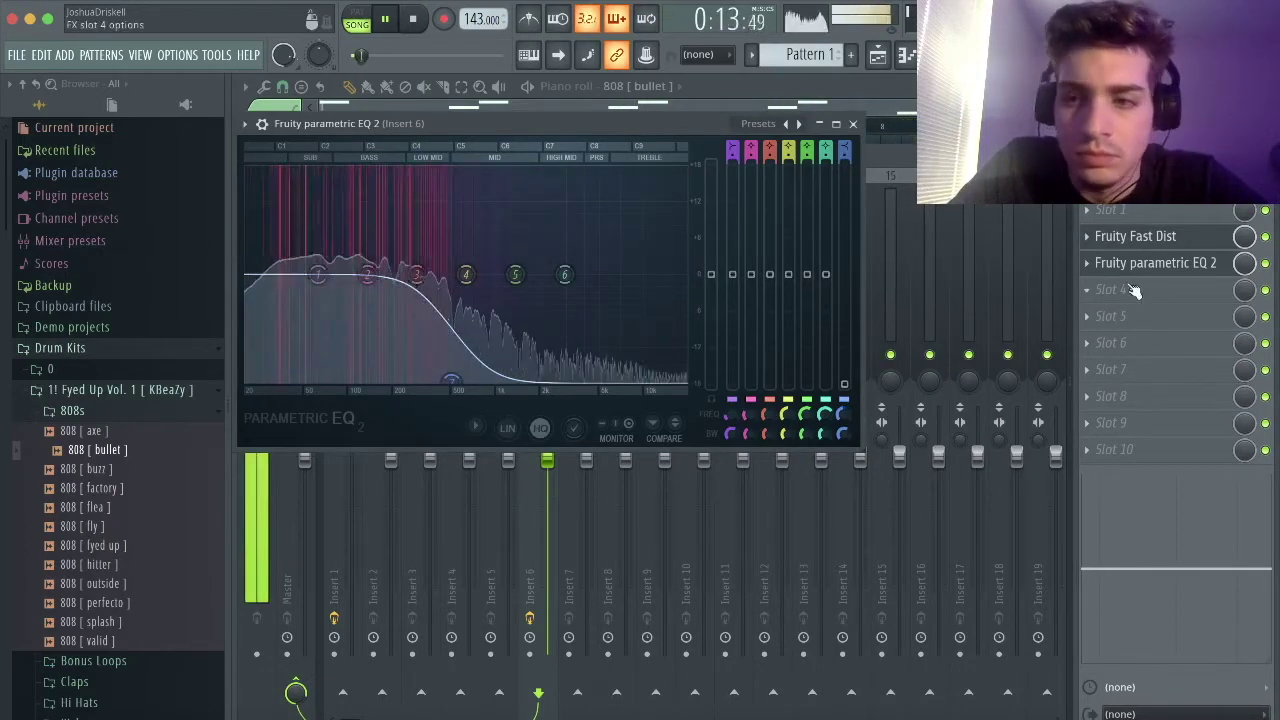
click(533, 440)
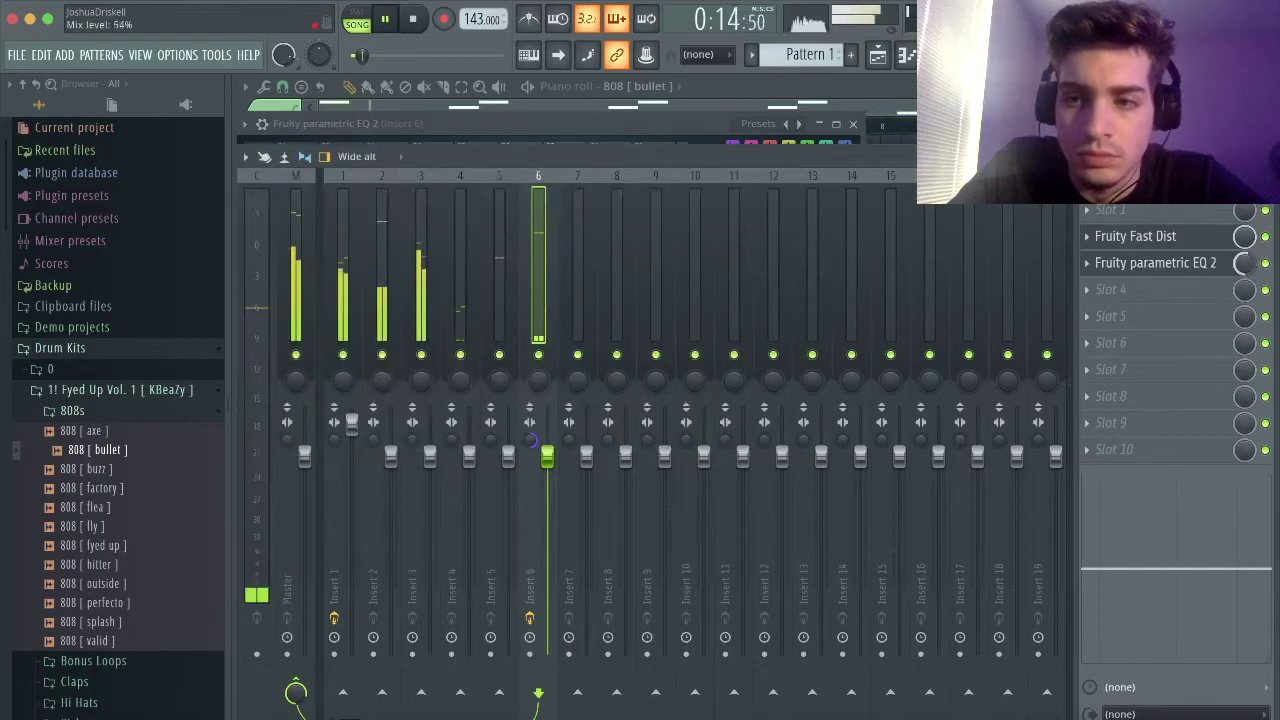
Load Fruity WaveShaper in slot 4 of Insert 6 and bend its curve upward to about 6% tension.
click(1108, 300)
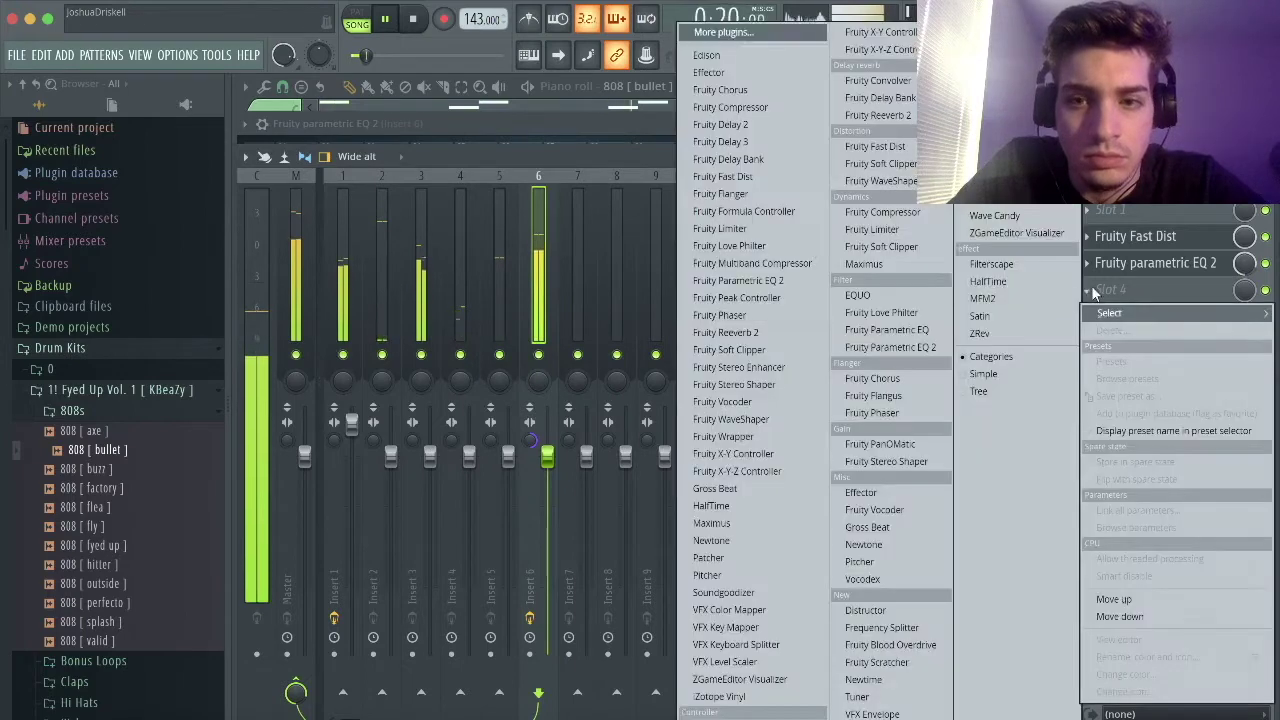
click(732, 420)
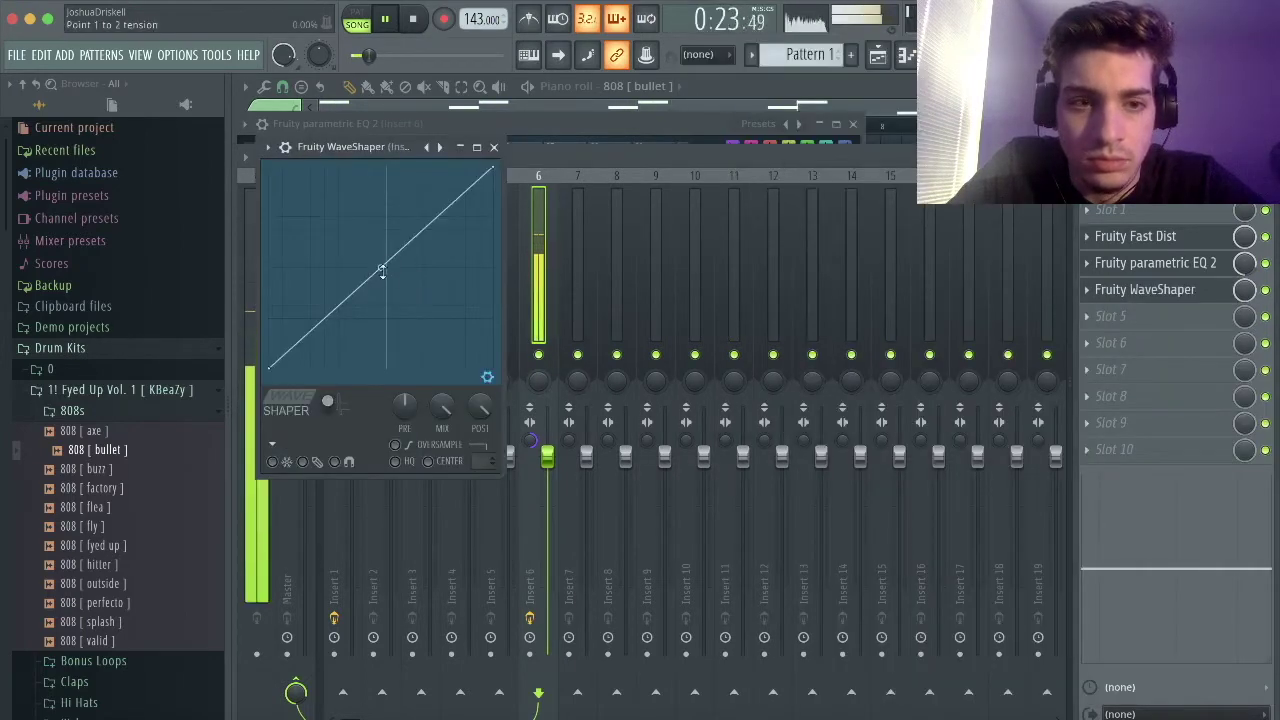
drag(380, 230, 380, 208)
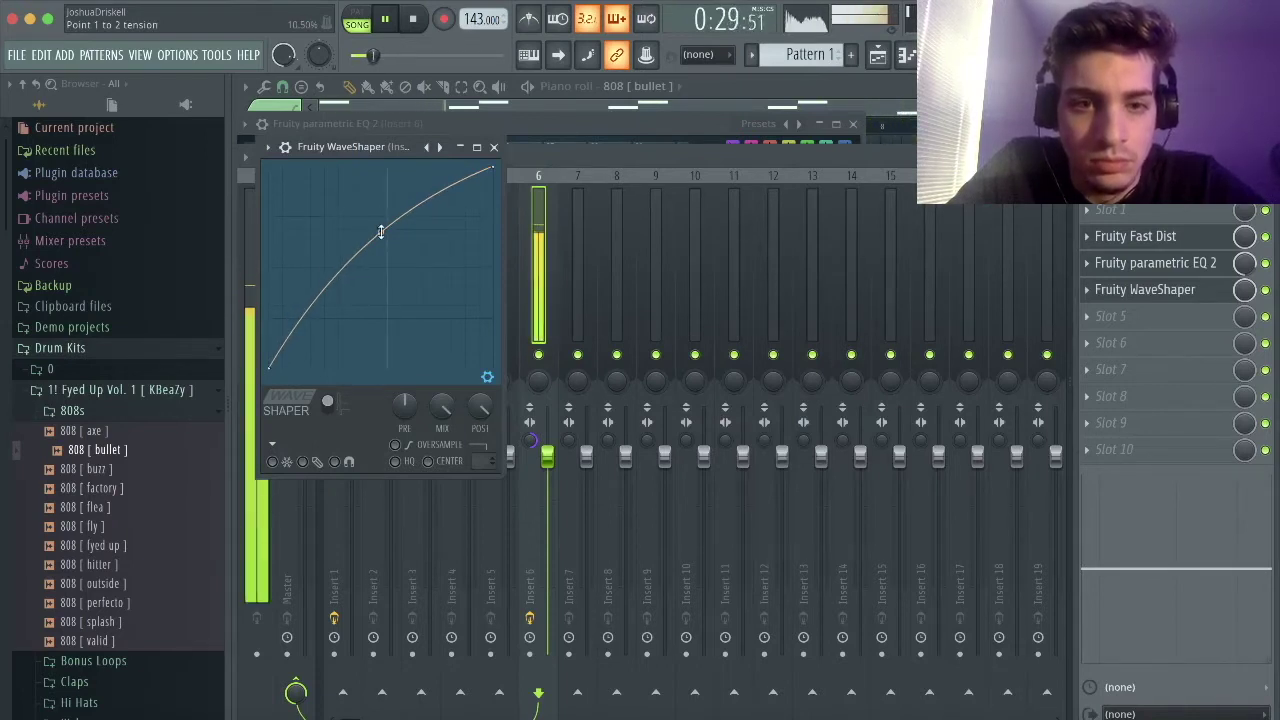
drag(380, 232, 381, 247)
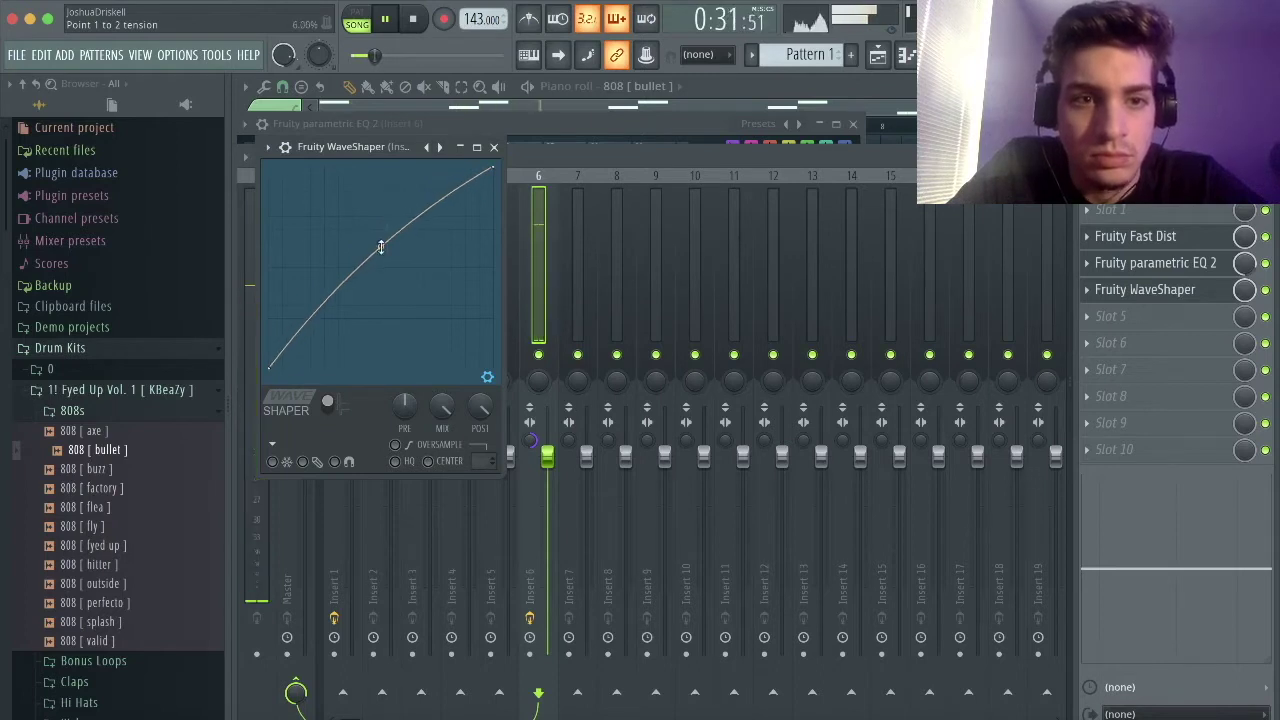
click(493, 147)
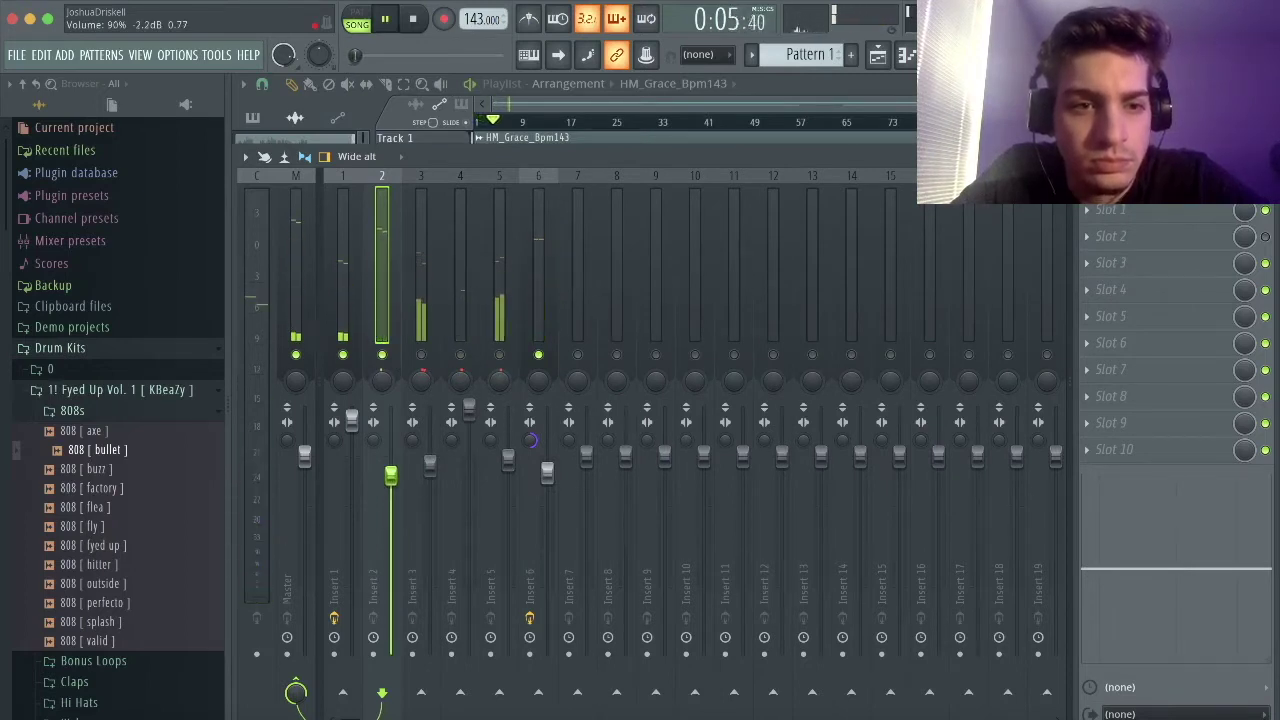
Unmute mixer Inserts 3 and 4 and raise Insert 4's volume to 125%.
click(421, 356)
click(429, 432)
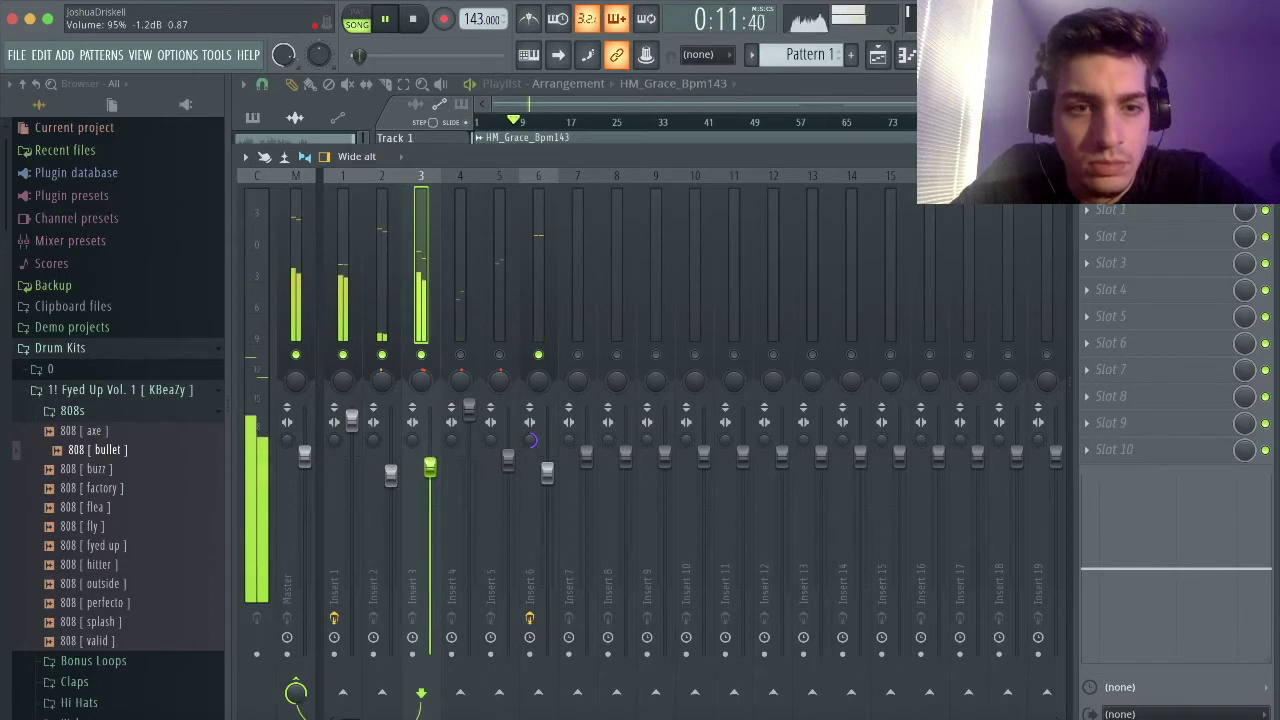
key(Left)
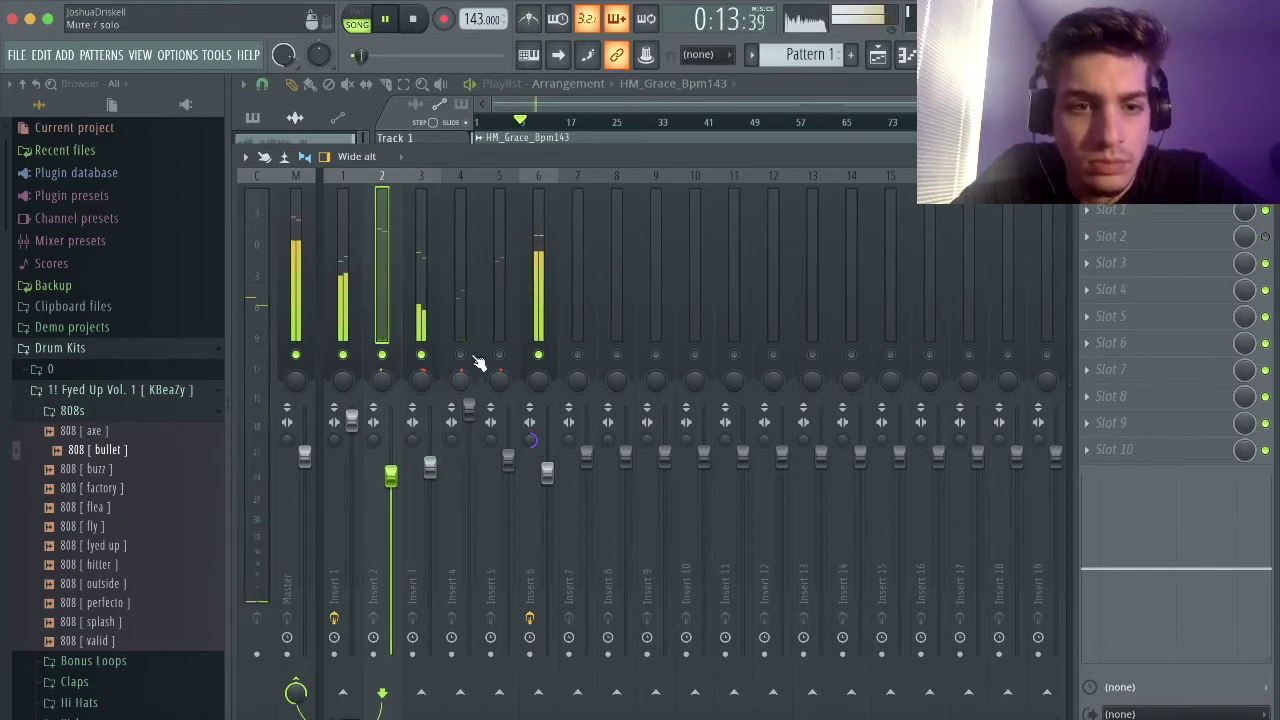
click(468, 407)
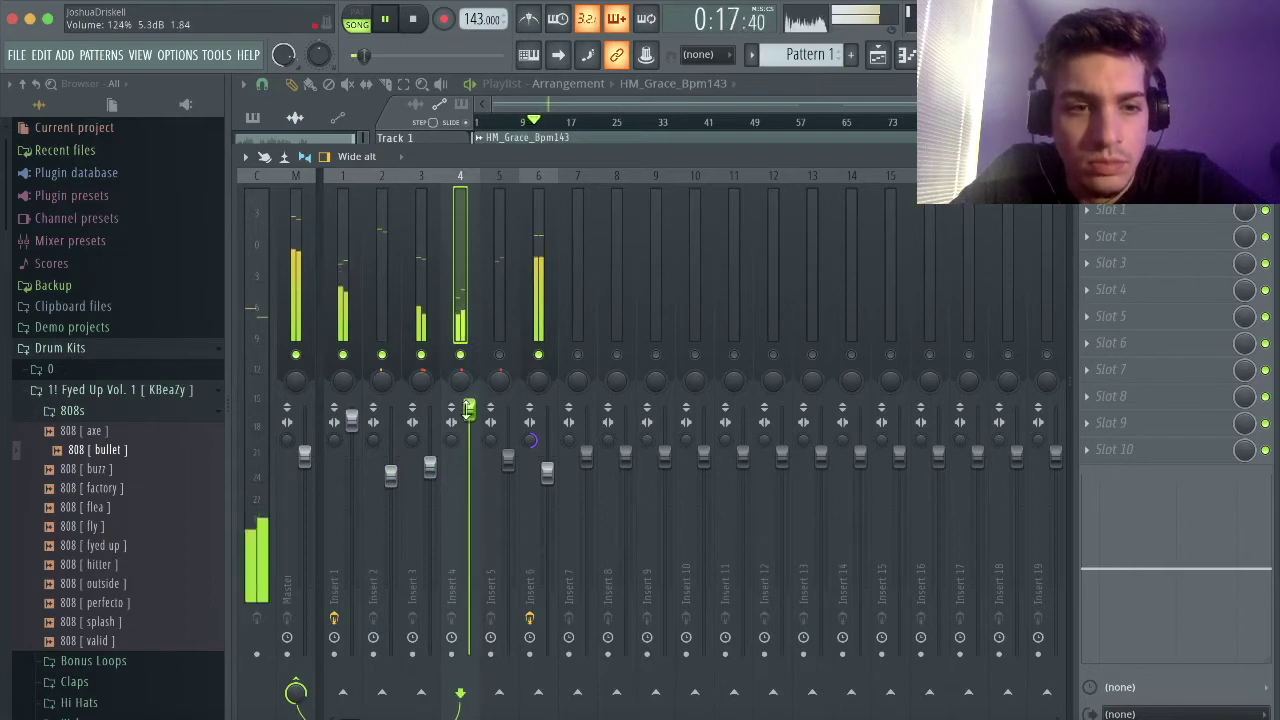
drag(468, 410, 468, 406)
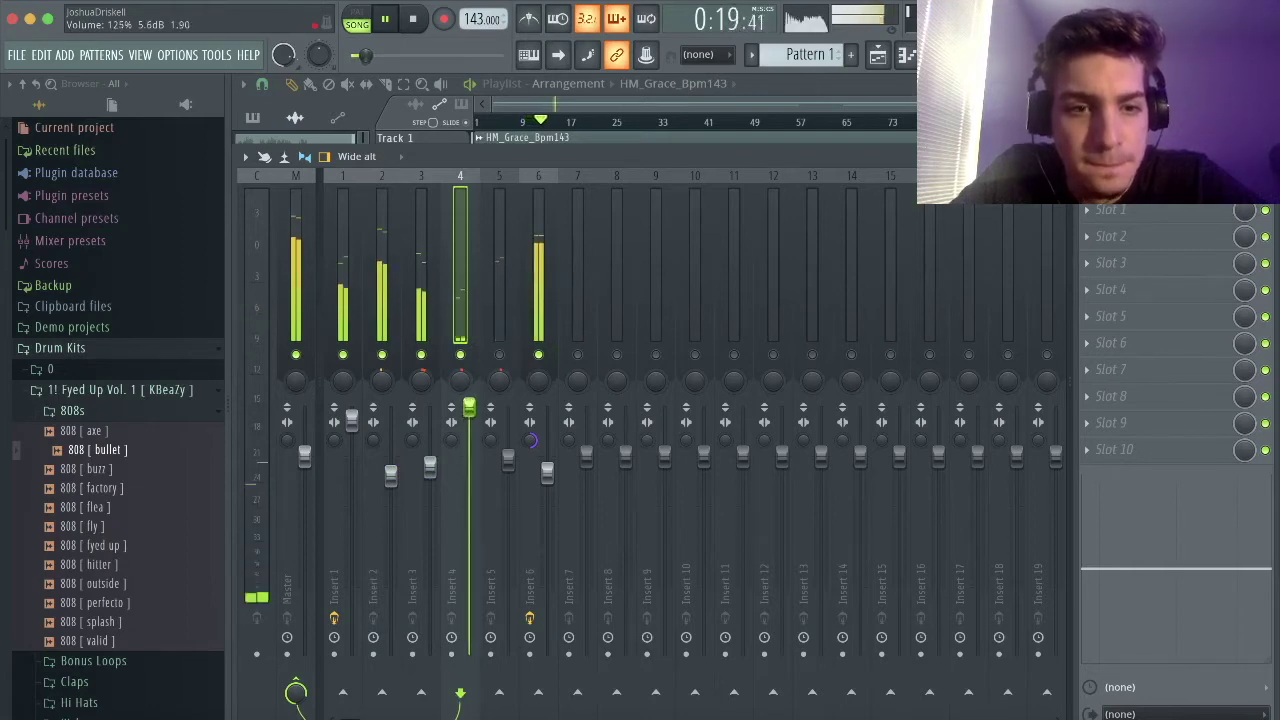
Check the channel rack, unmute mixer Insert 5 and fine-tune its volume to about 100%.
key(F6)
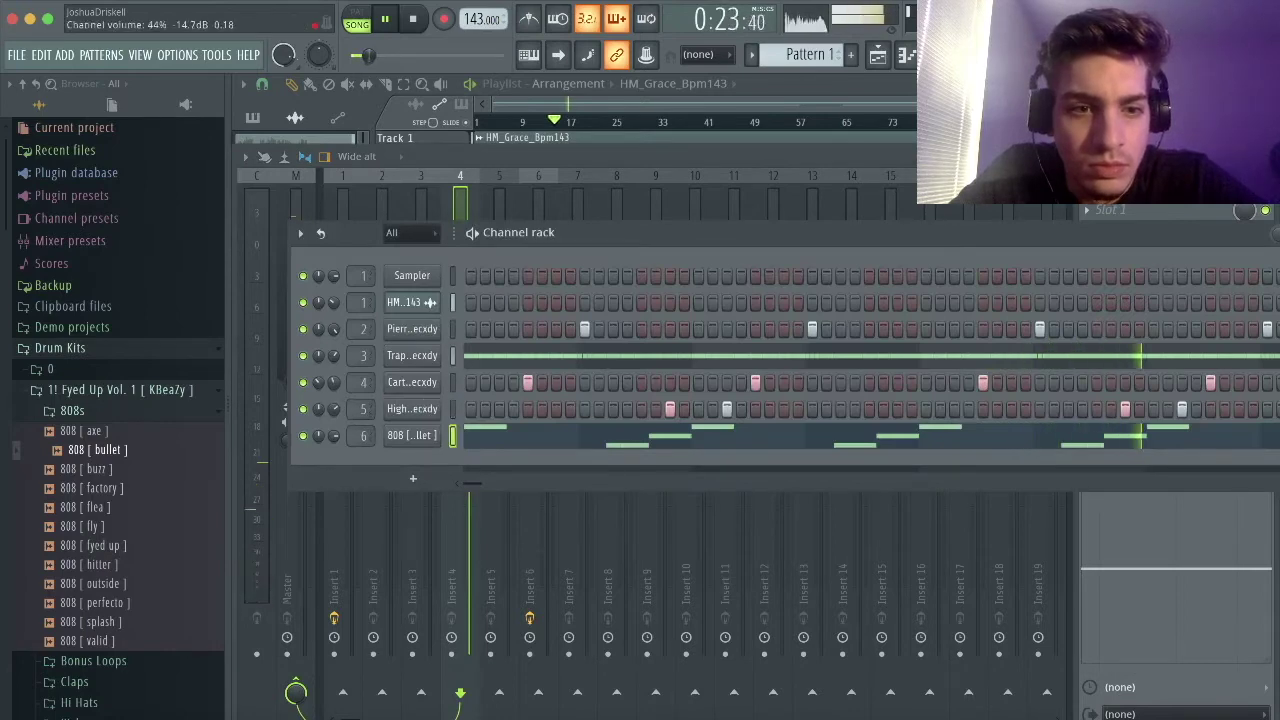
click(471, 209)
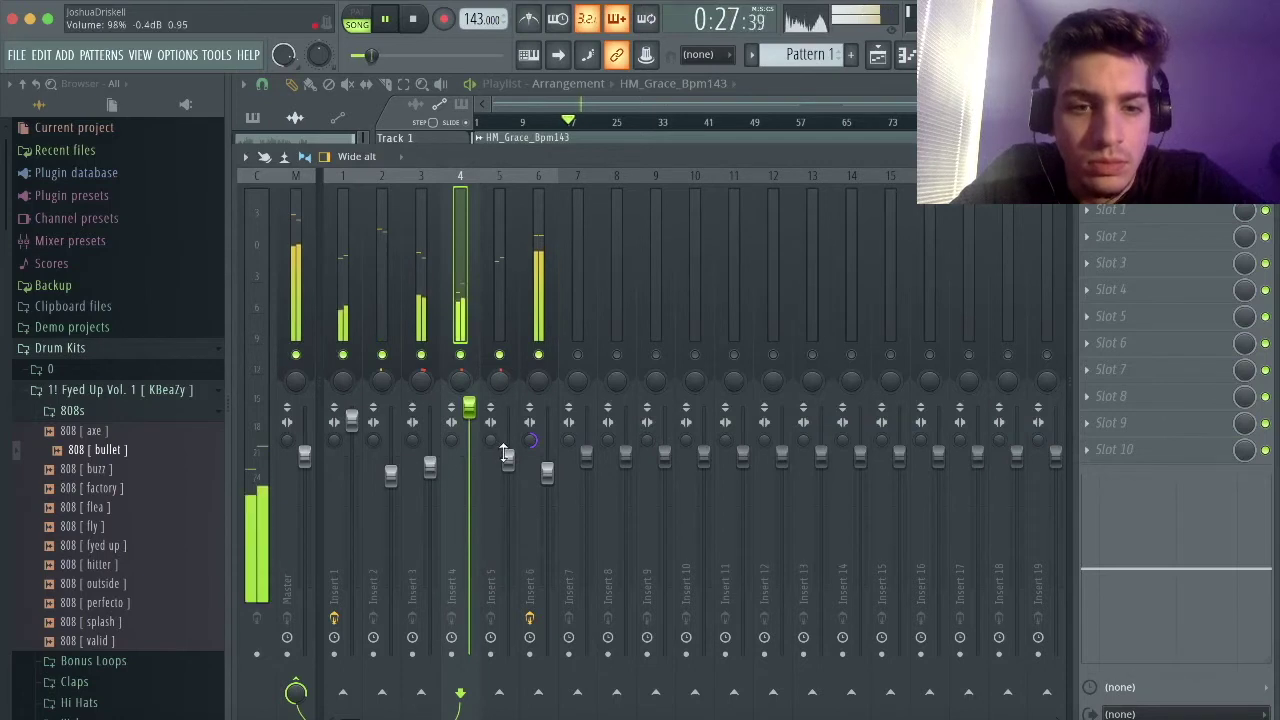
drag(508, 455, 508, 454)
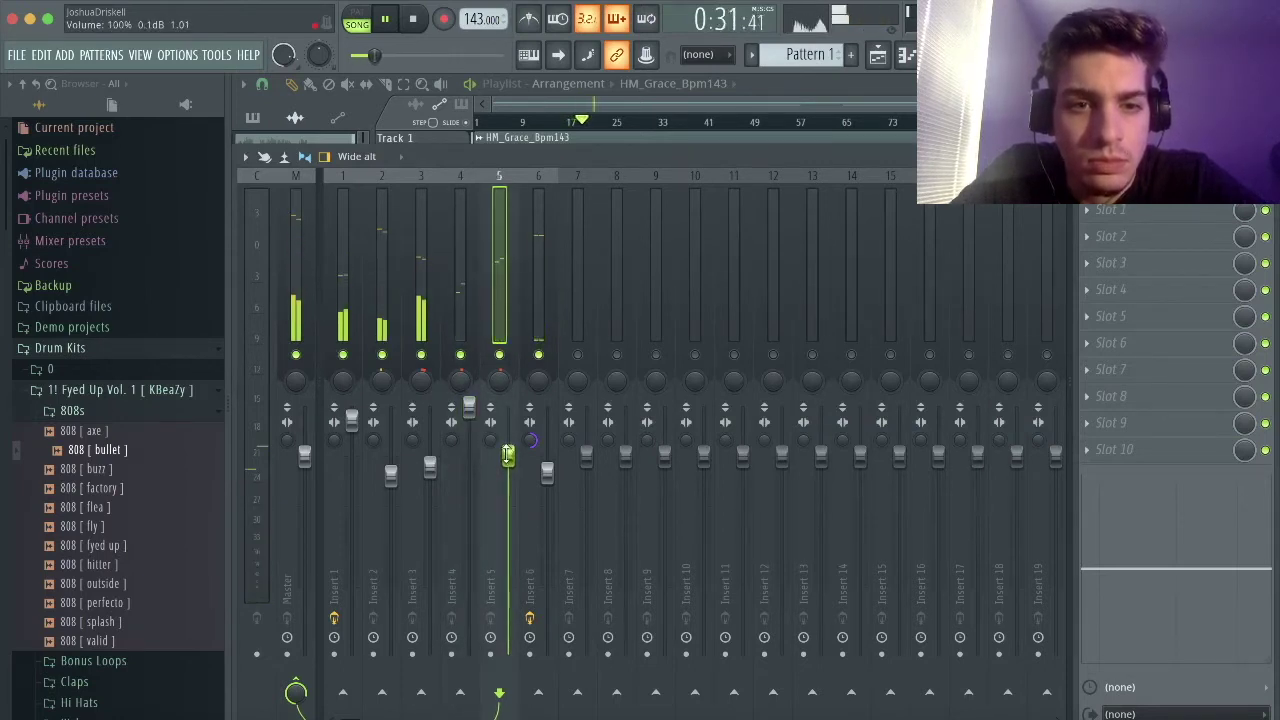
drag(508, 455, 508, 457)
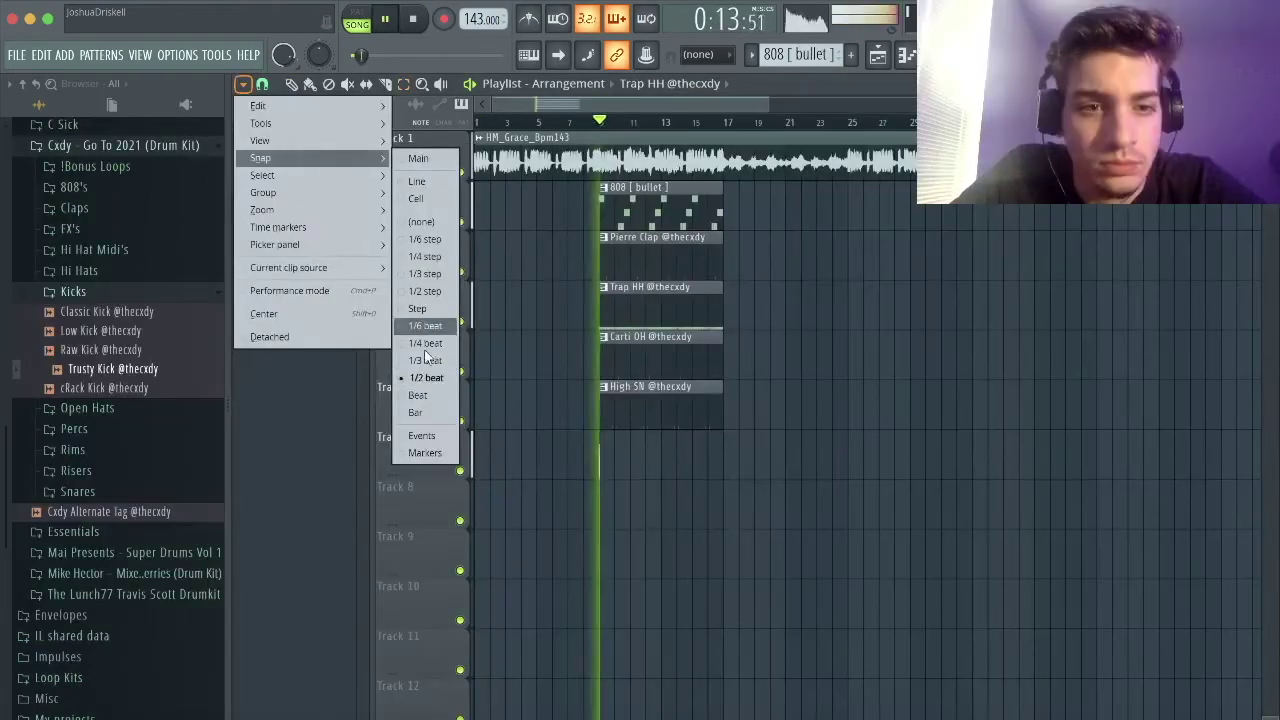
Set the playlist snap to Main and duplicate the 808, drum and kick clips from bar 9 to bar 17.
click(420, 157)
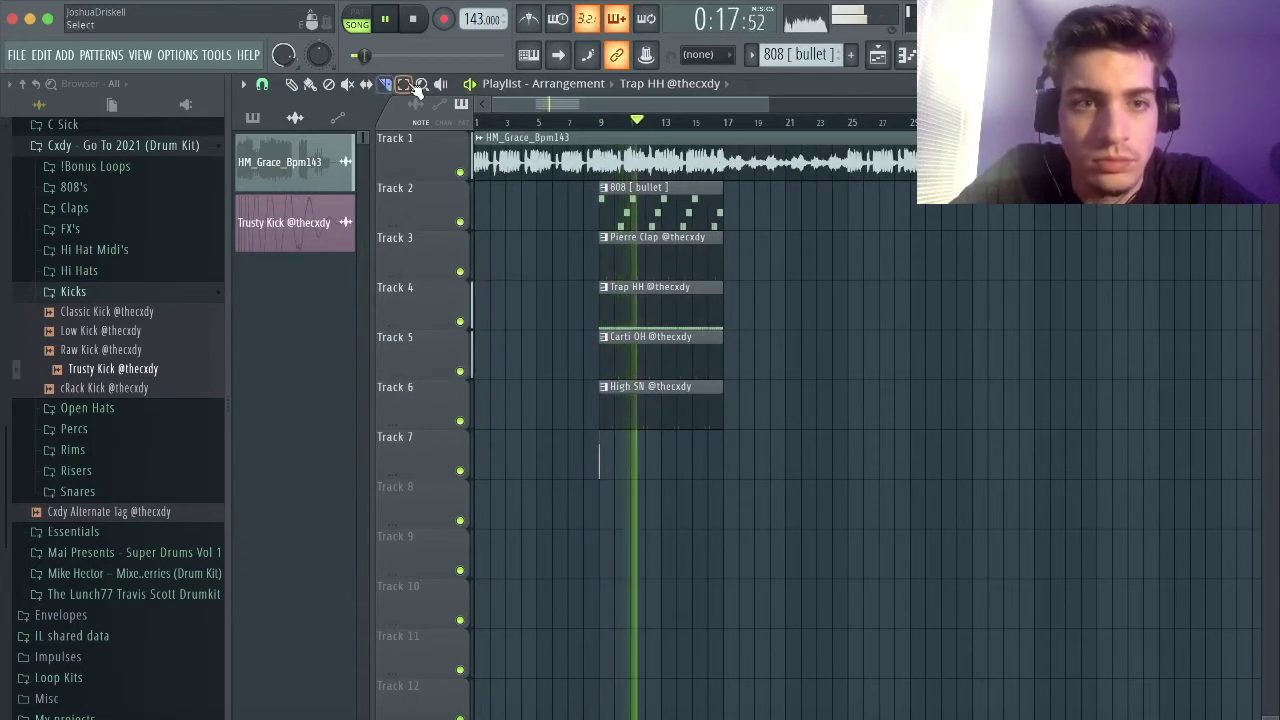
drag(842, 527, 596, 210)
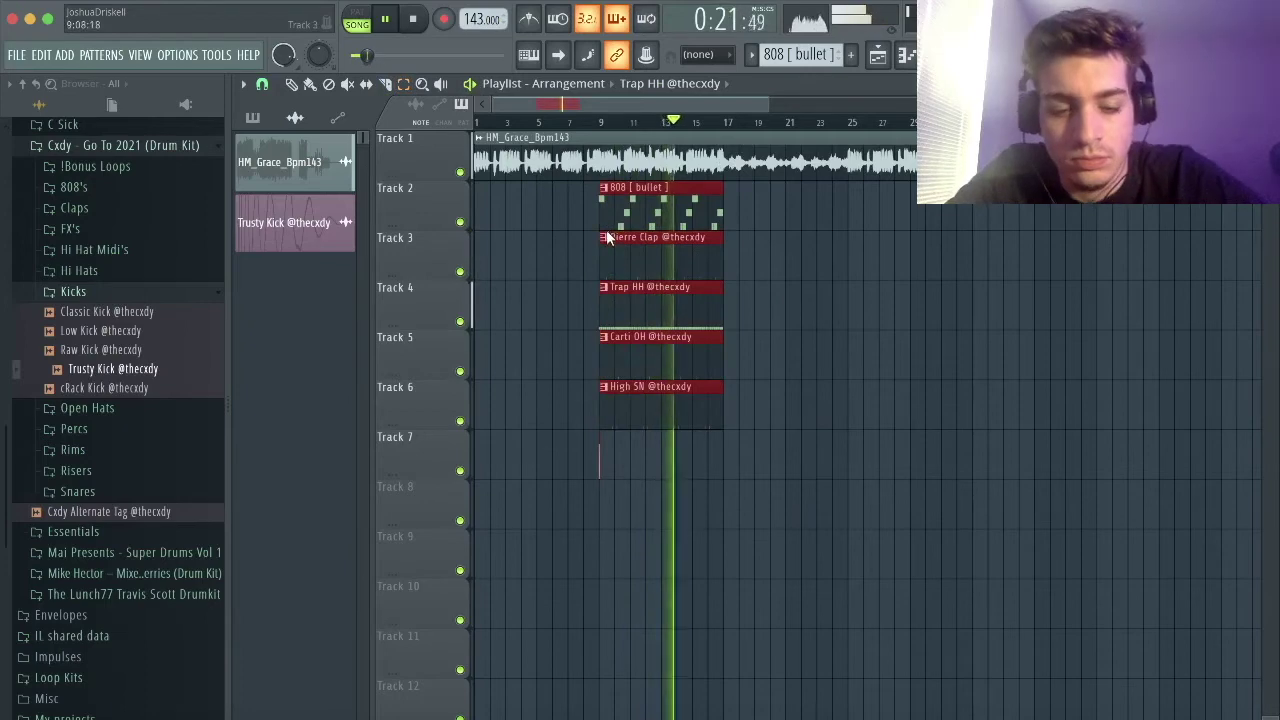
key(ctrl+b)
scroll(748, 283, down, 2)
key(ctrl+d)
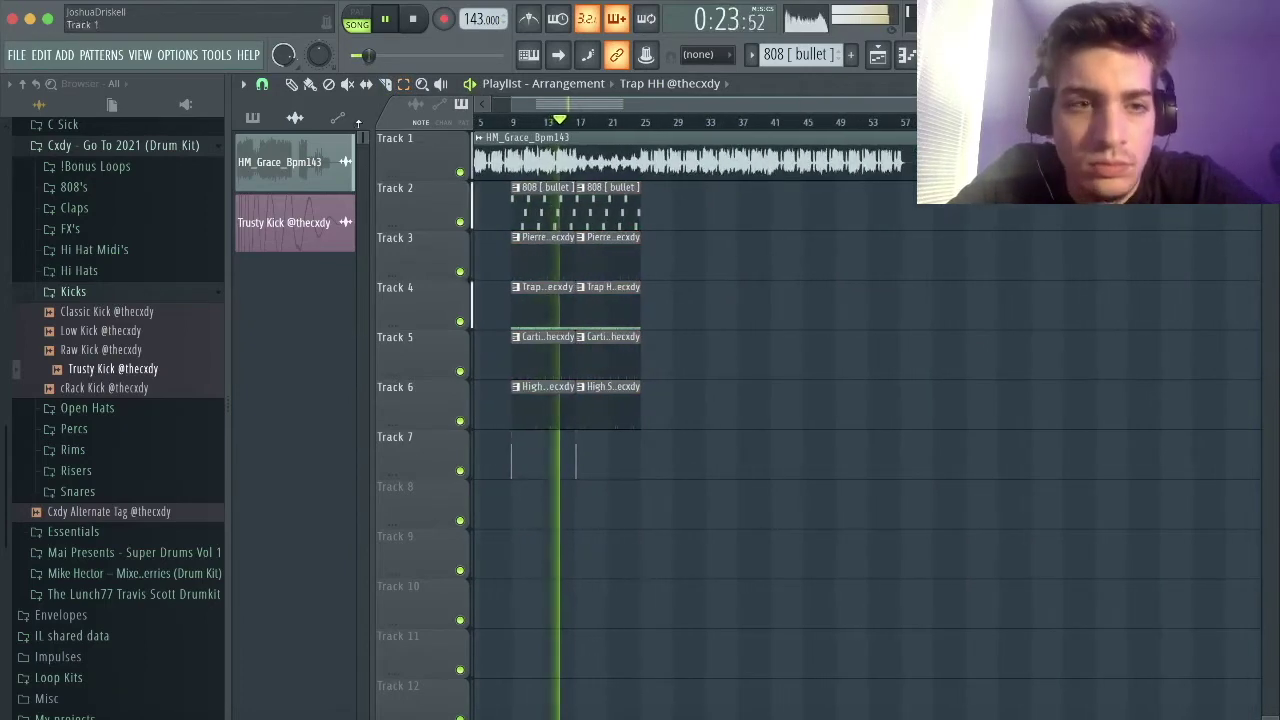
Repeat the loop's louder section from bar 17 to 25 and place six-bar 808 and drum copies at bar 27, without the High SN.
scroll(540, 257, up, 3)
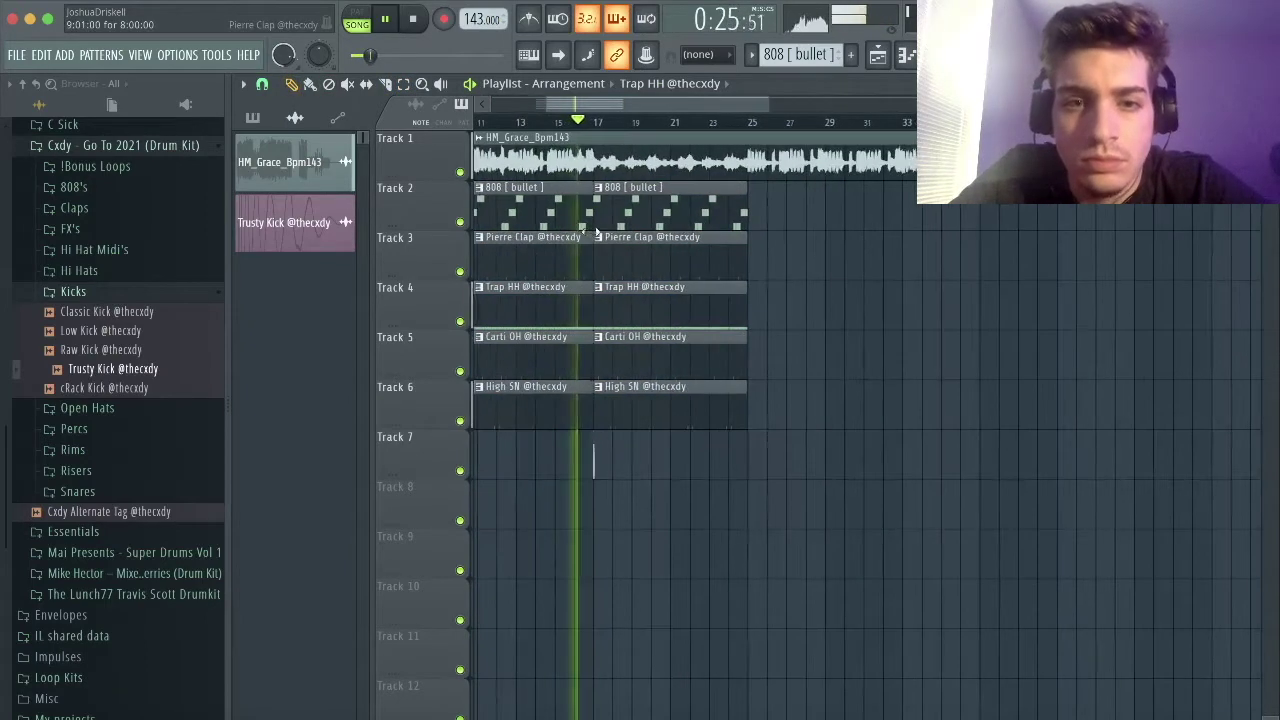
scroll(593, 232, down, 2)
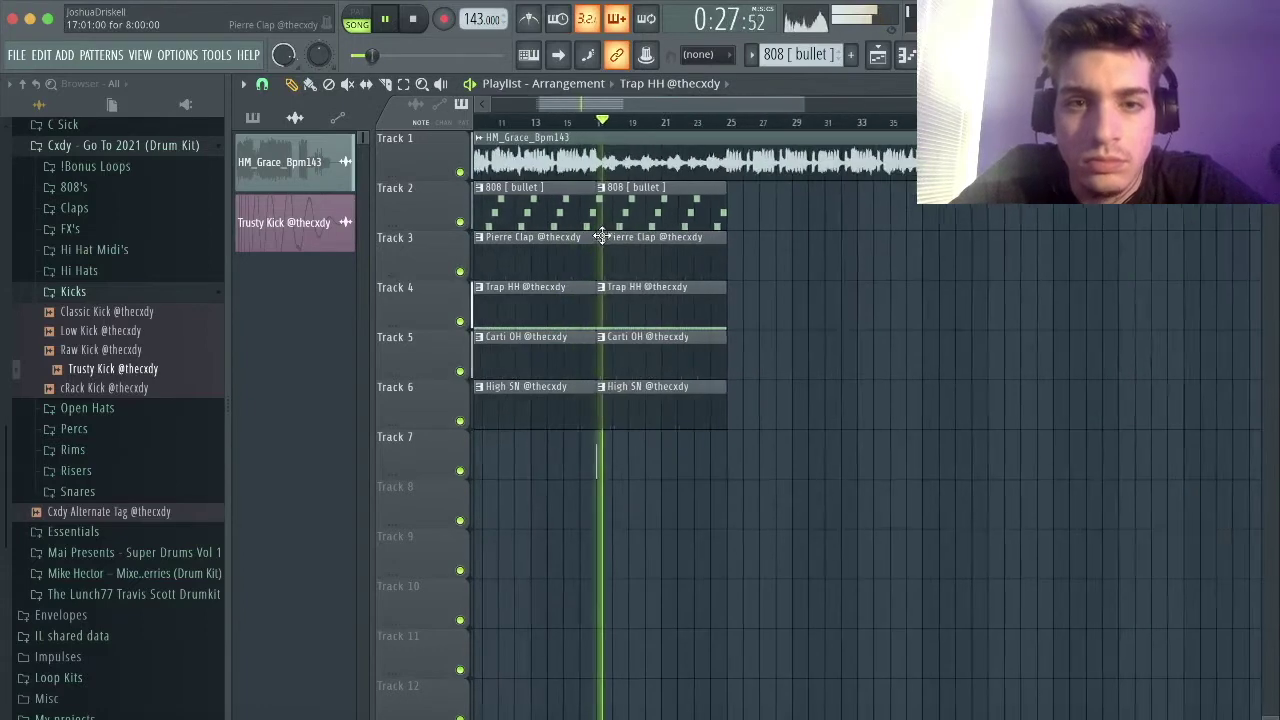
scroll(562, 185, down, 3)
scroll(568, 174, down, 3)
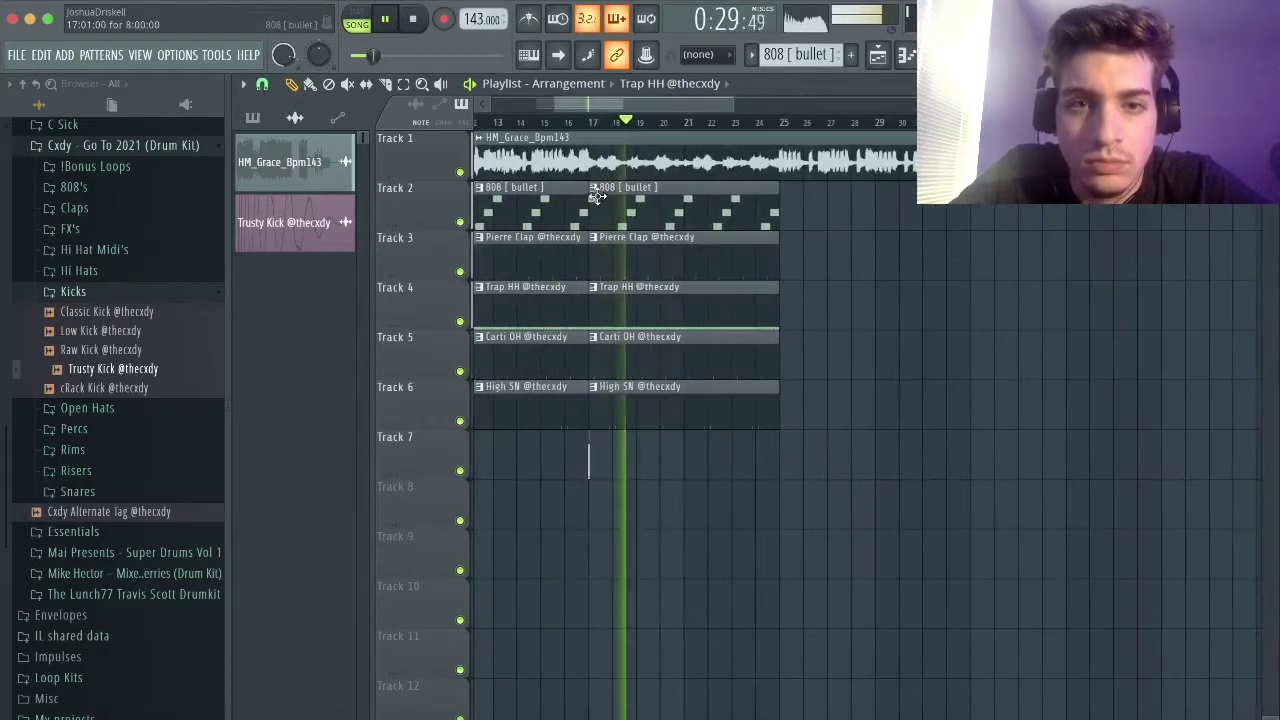
click(440, 84)
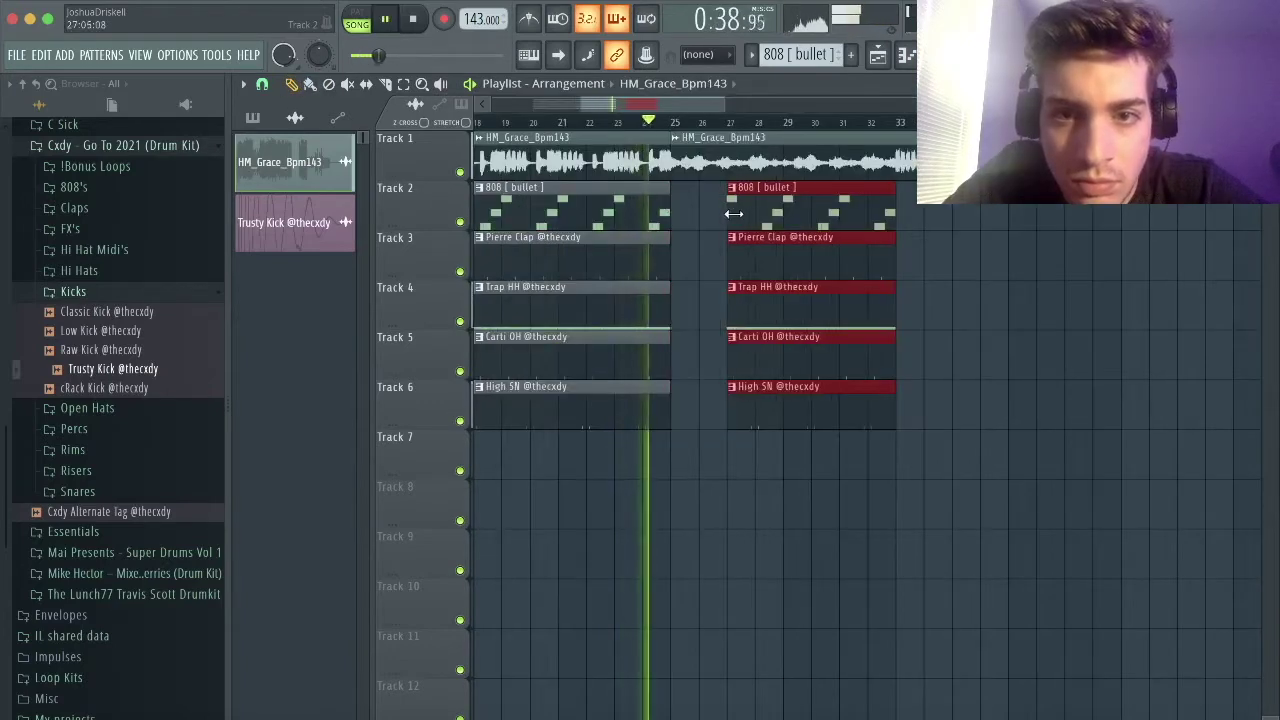
click(985, 297)
scroll(809, 386, down, 4)
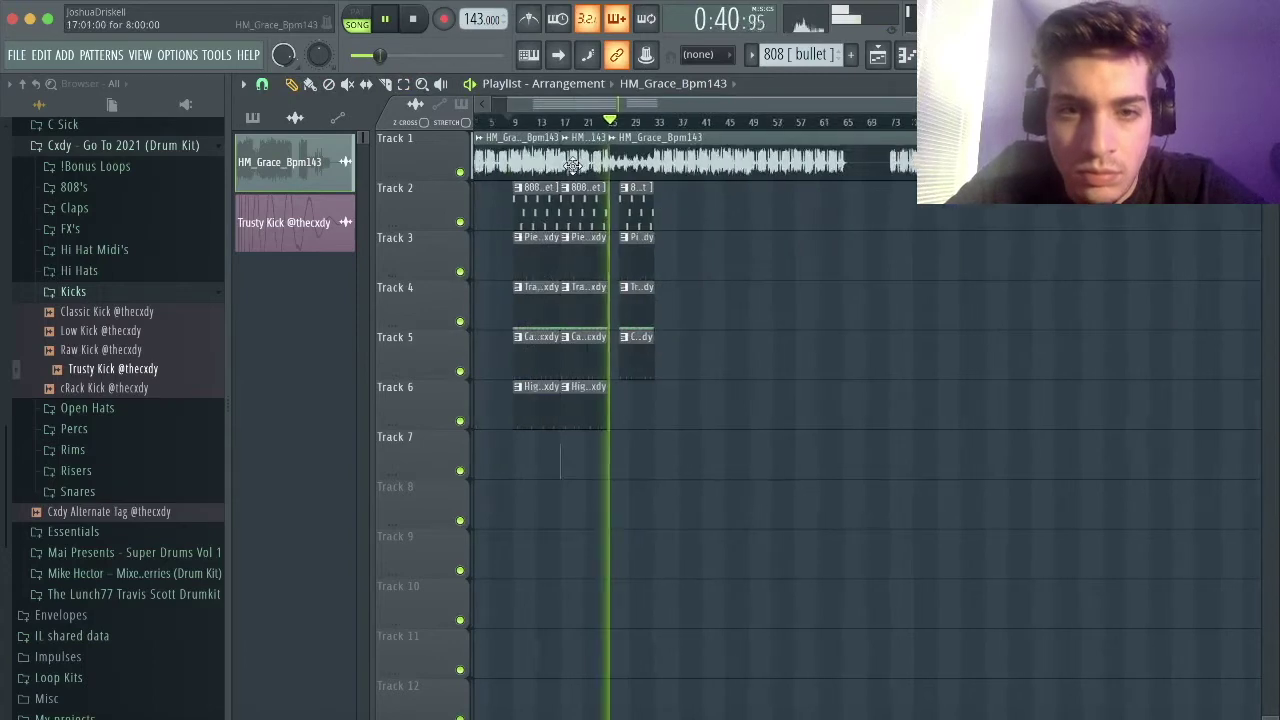
Duplicate the 808, clap, hi-hat and open-hat clips from bar 27 to bar 33 and extend the copies to bar 41.
scroll(620, 157, up, 3)
drag(791, 350, 682, 200)
key(ctrl+b)
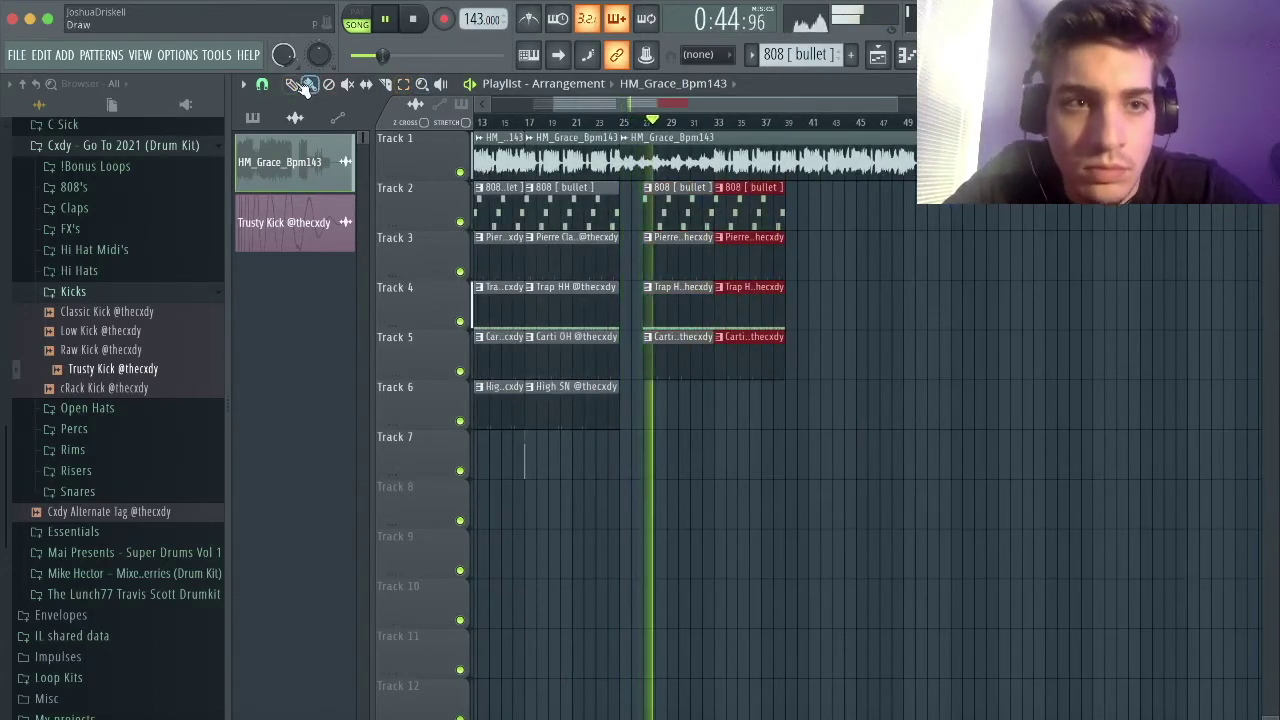
scroll(720, 210, up, 3)
mouse_move(779, 215)
mouse_down()
mouse_move(878, 217)
mouse_move(778, 222)
mouse_up()
scroll(754, 230, down, 5)
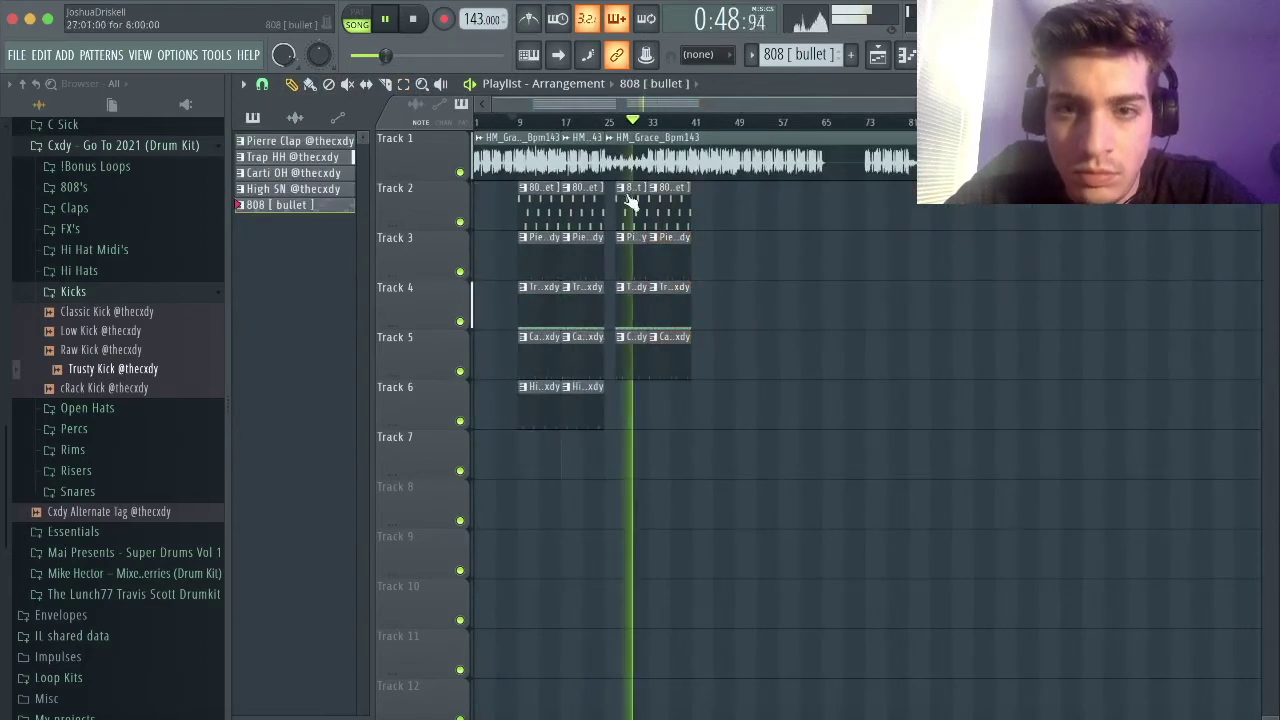
Trim the HM_Grace clip that starts at bar 25 to end with the drums at bar 41, and restart playback.
scroll(640, 197, up, 2)
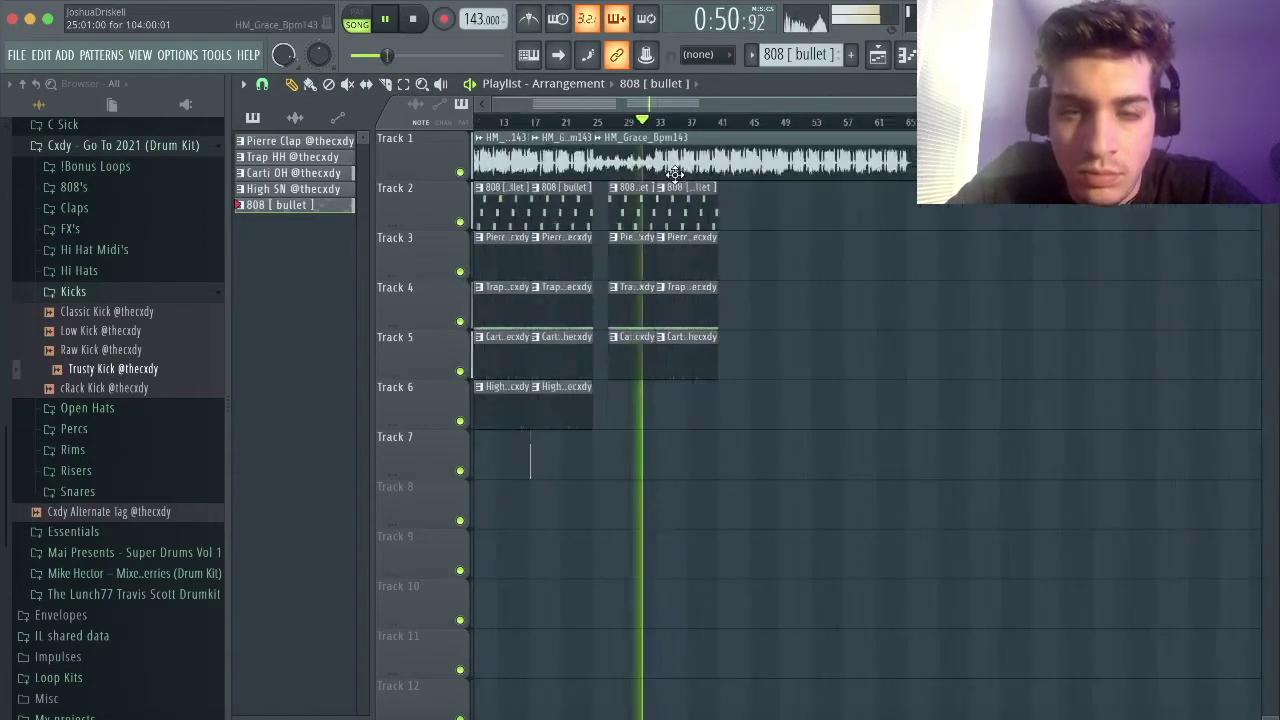
scroll(676, 173, up, 3)
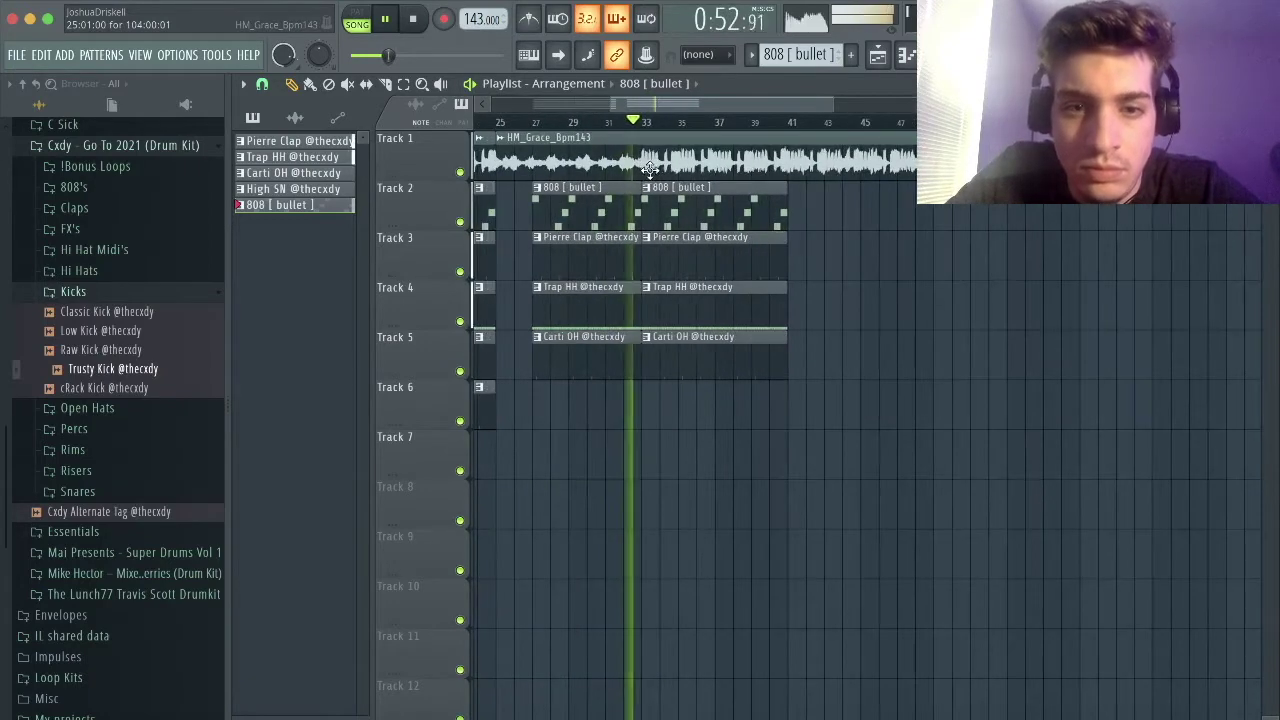
scroll(650, 170, up, 2)
scroll(660, 178, down, 2)
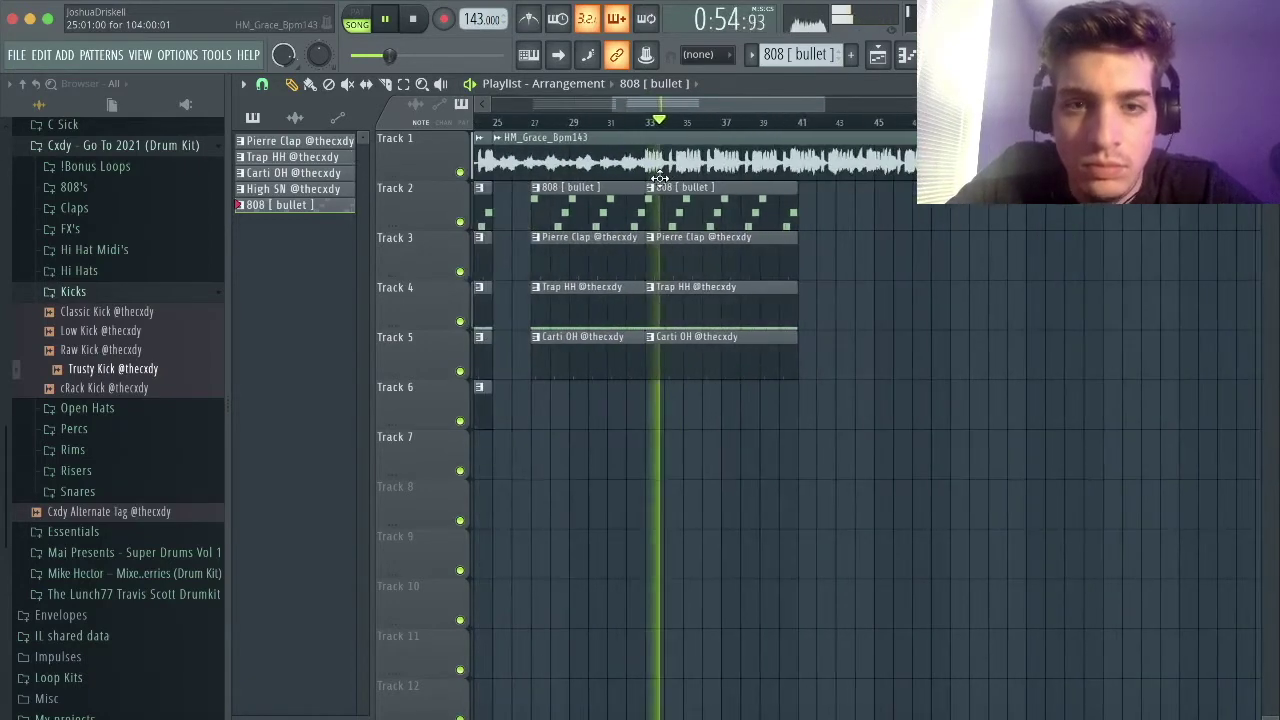
scroll(660, 178, down, 3)
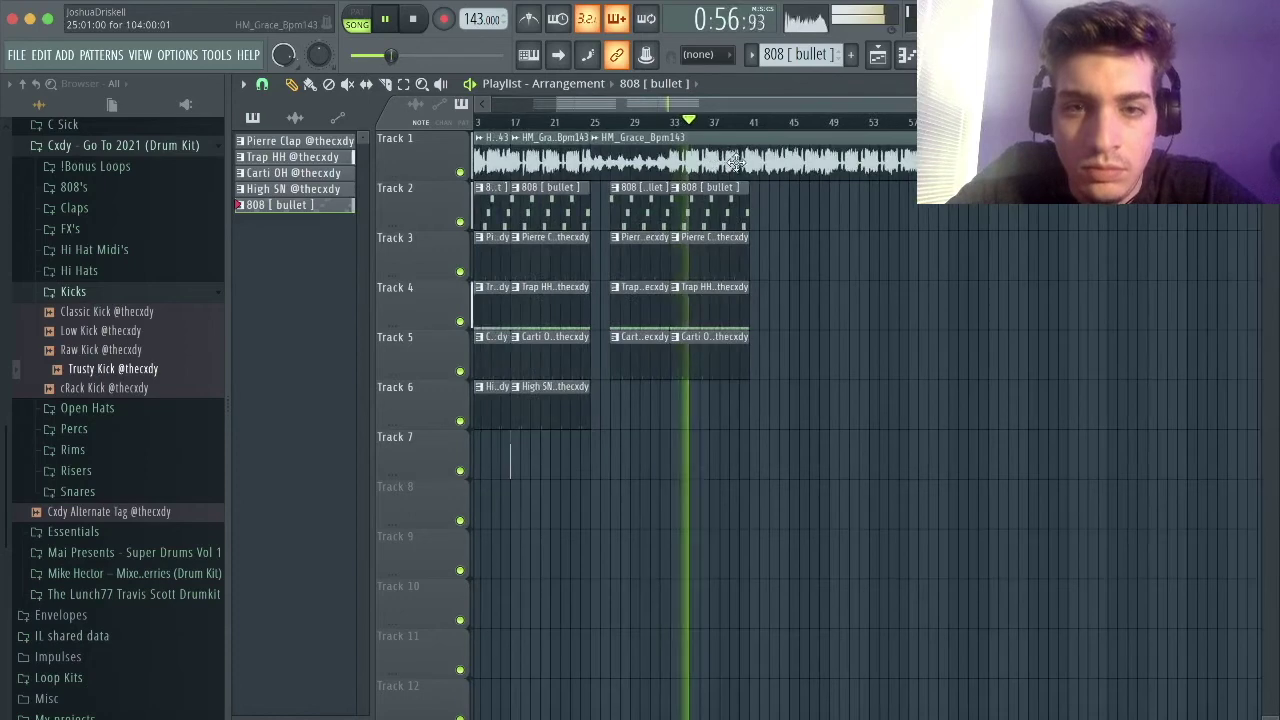
scroll(700, 160, down, 3)
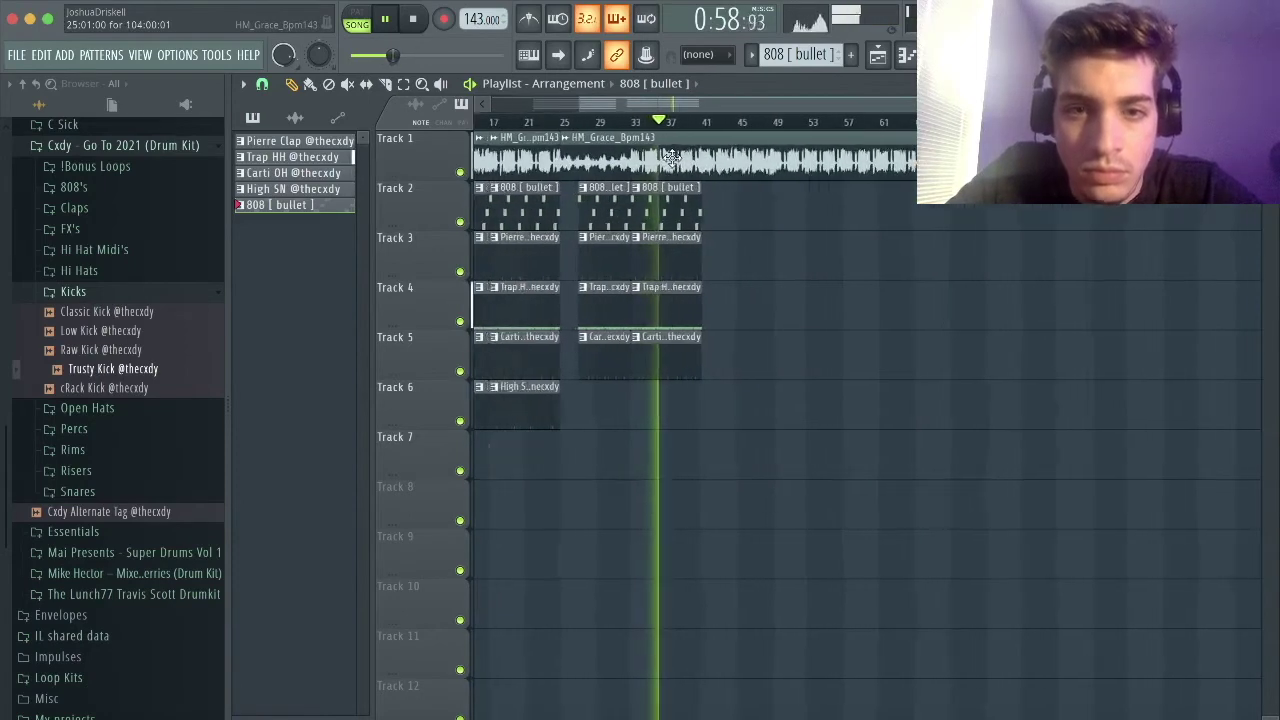
scroll(672, 158, down, 4)
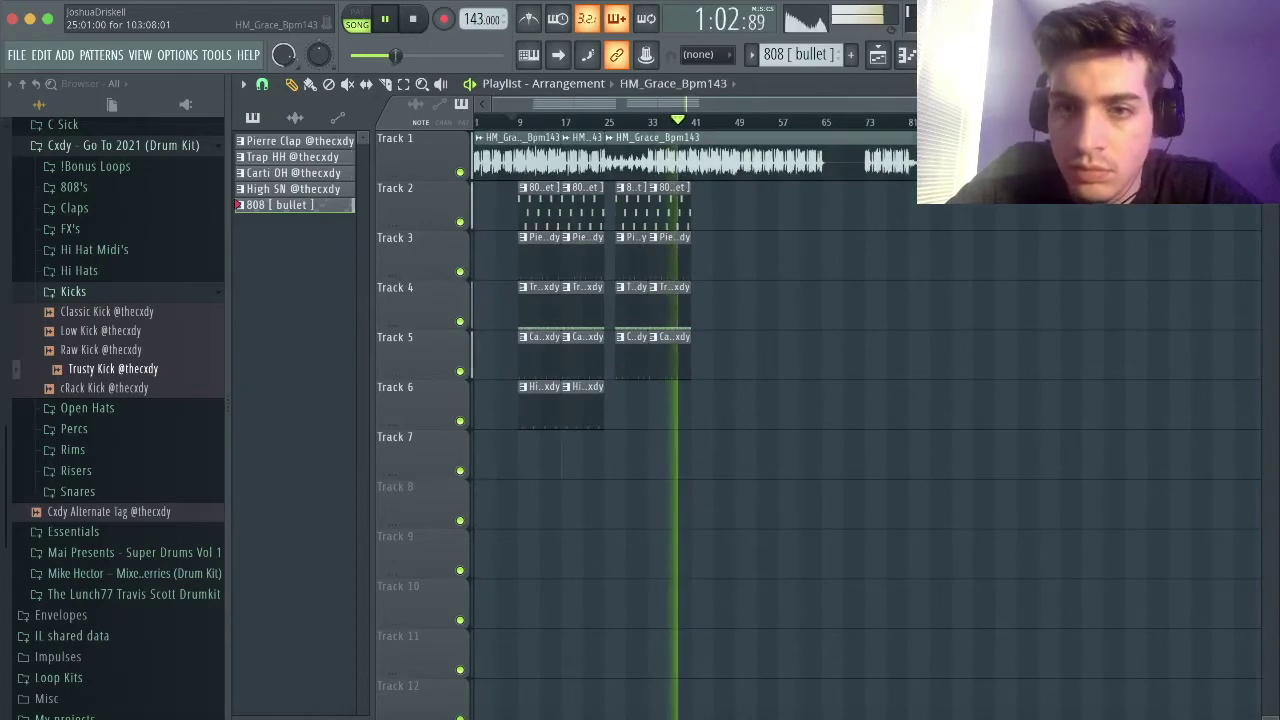
scroll(762, 165, up, 5)
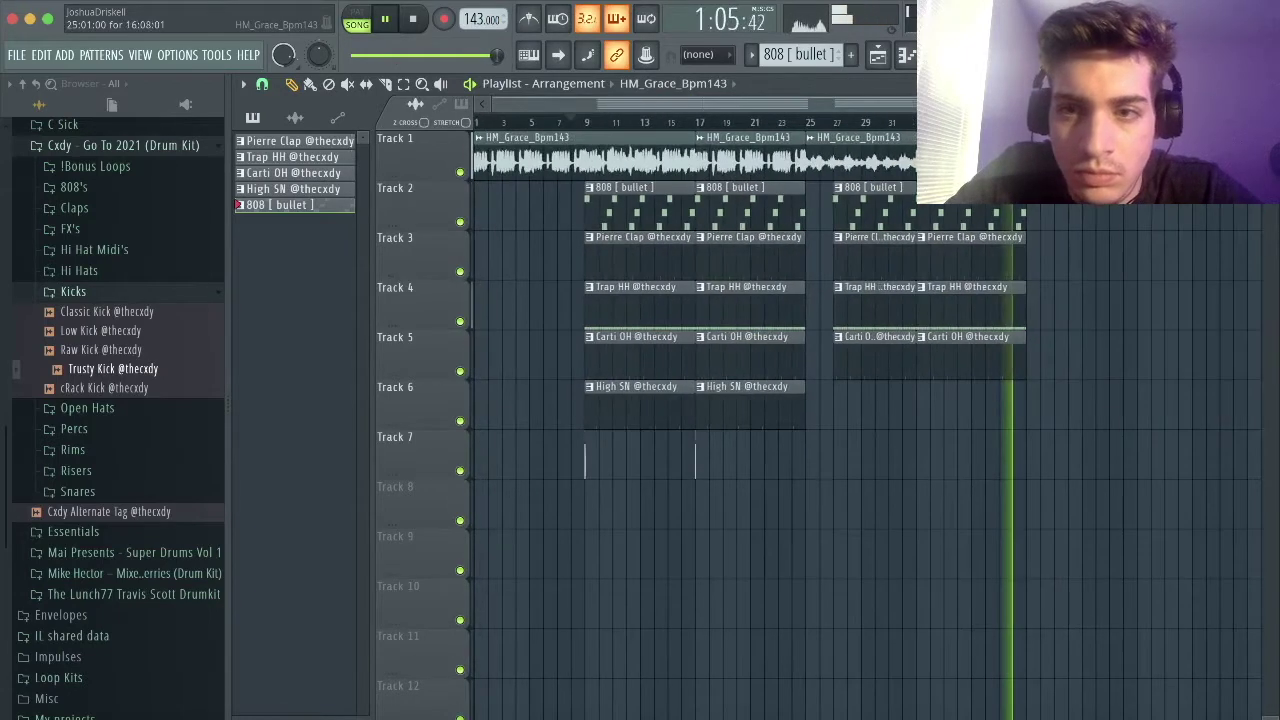
key(space)
key(space)
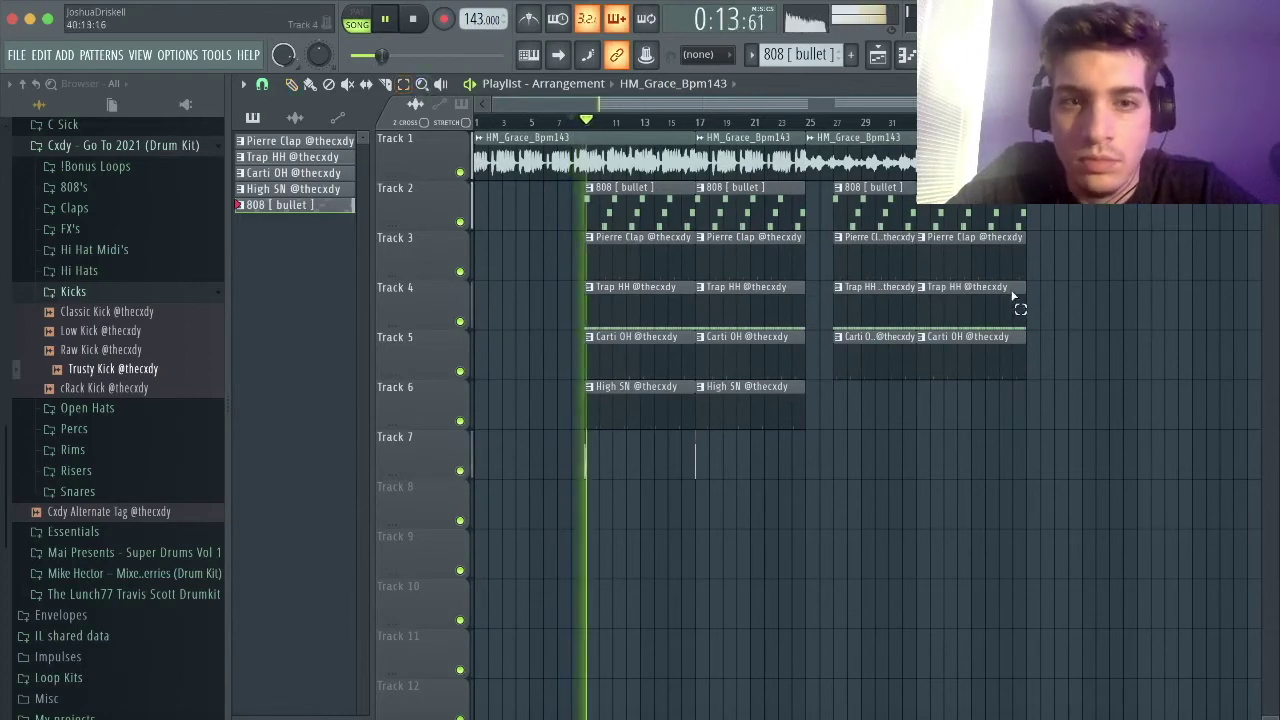
Duplicate the whole 40-bar arrangement twice, placing the copies back to back after the original.
drag(1100, 475, 495, 145)
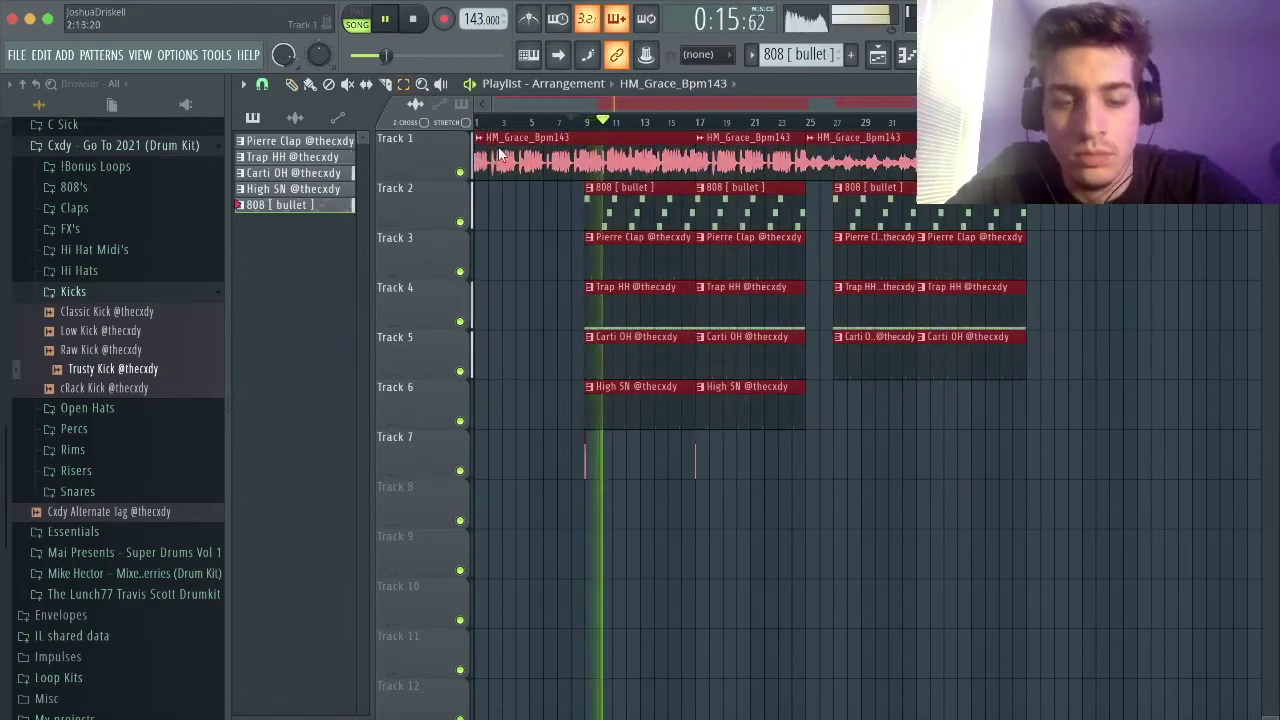
scroll(596, 182, down, 3)
key(ctrl+b)
key(ctrl+b)
click(733, 205)
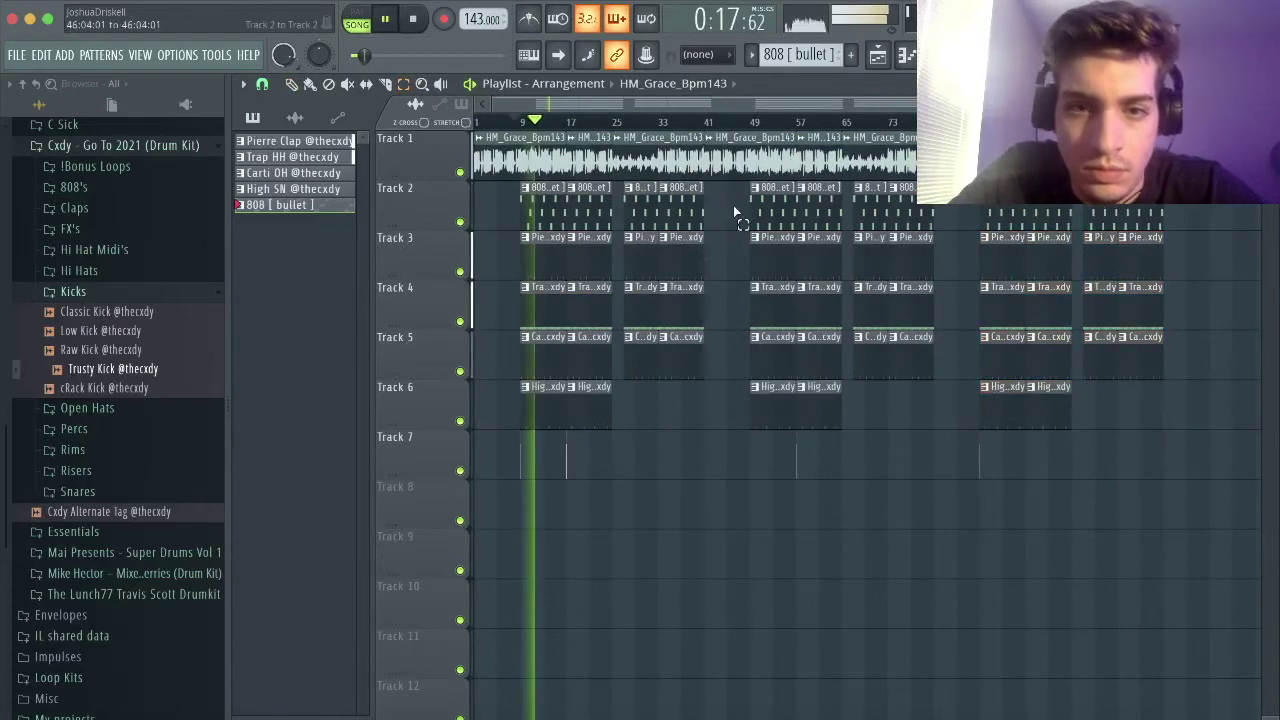
Place Trusty Kick hits on Track 7 at bar 13 and at 16:11:00.
scroll(603, 469, up, 3)
click(590, 458)
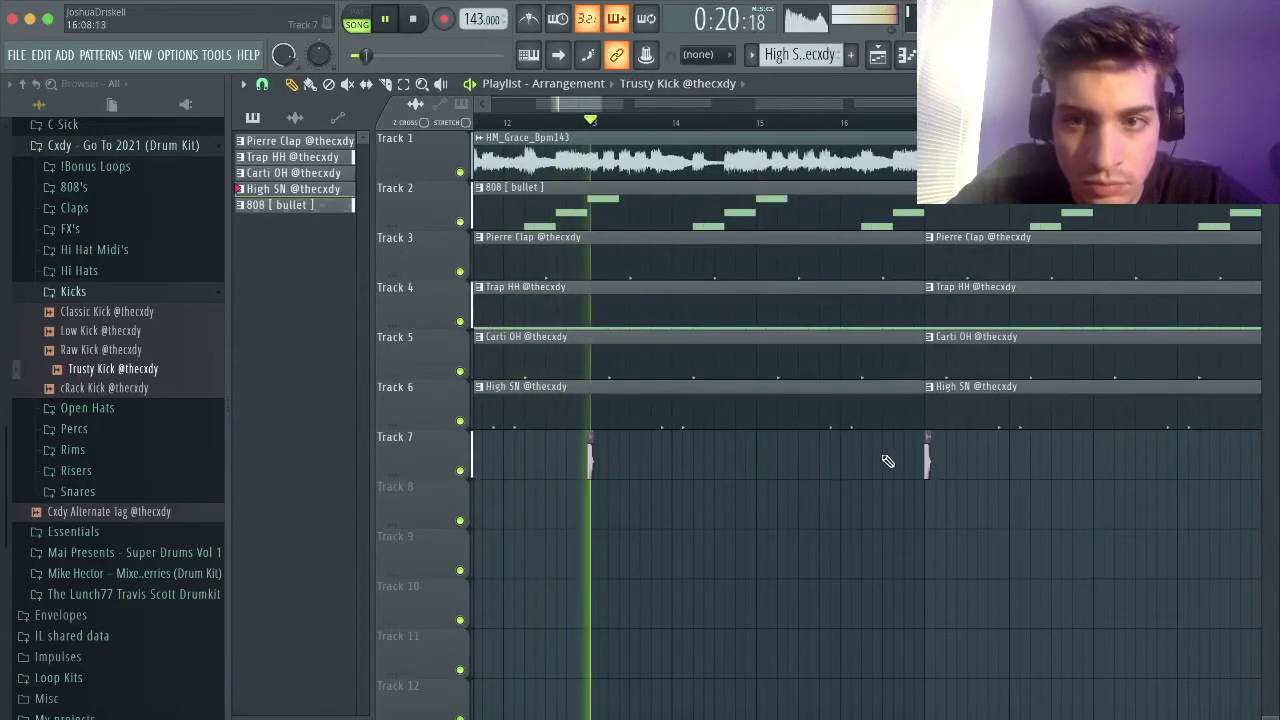
scroll(889, 459, up, 2)
scroll(899, 462, down, 5)
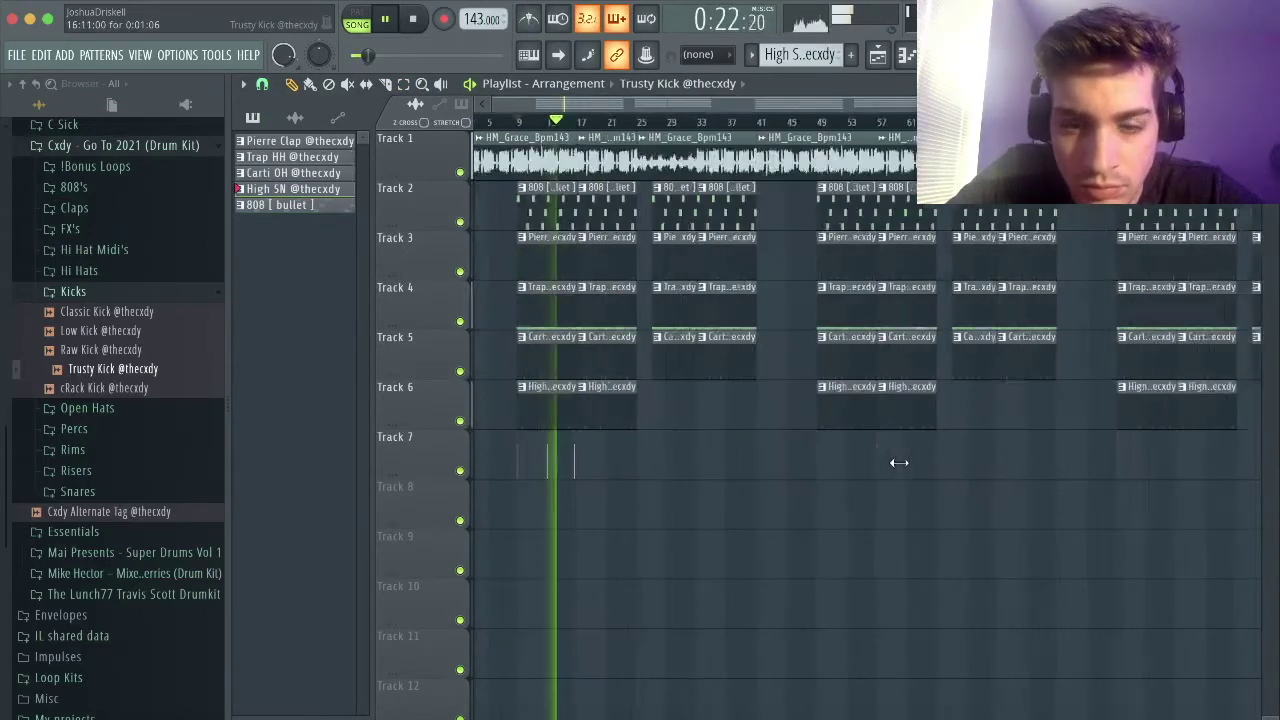
scroll(546, 429, up, 3)
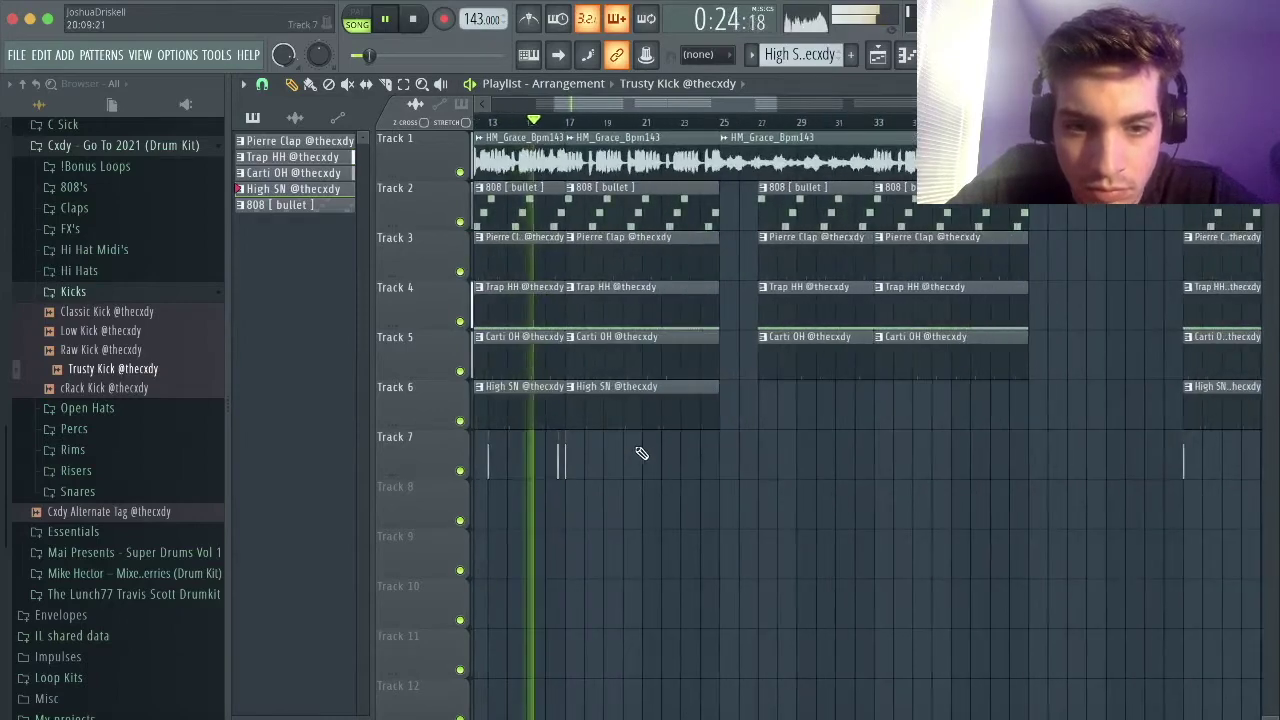
Add more Trusty Kick hits on Track 7 at the start of bar 21 and in the second half of bar 24.
scroll(640, 455, up, 5)
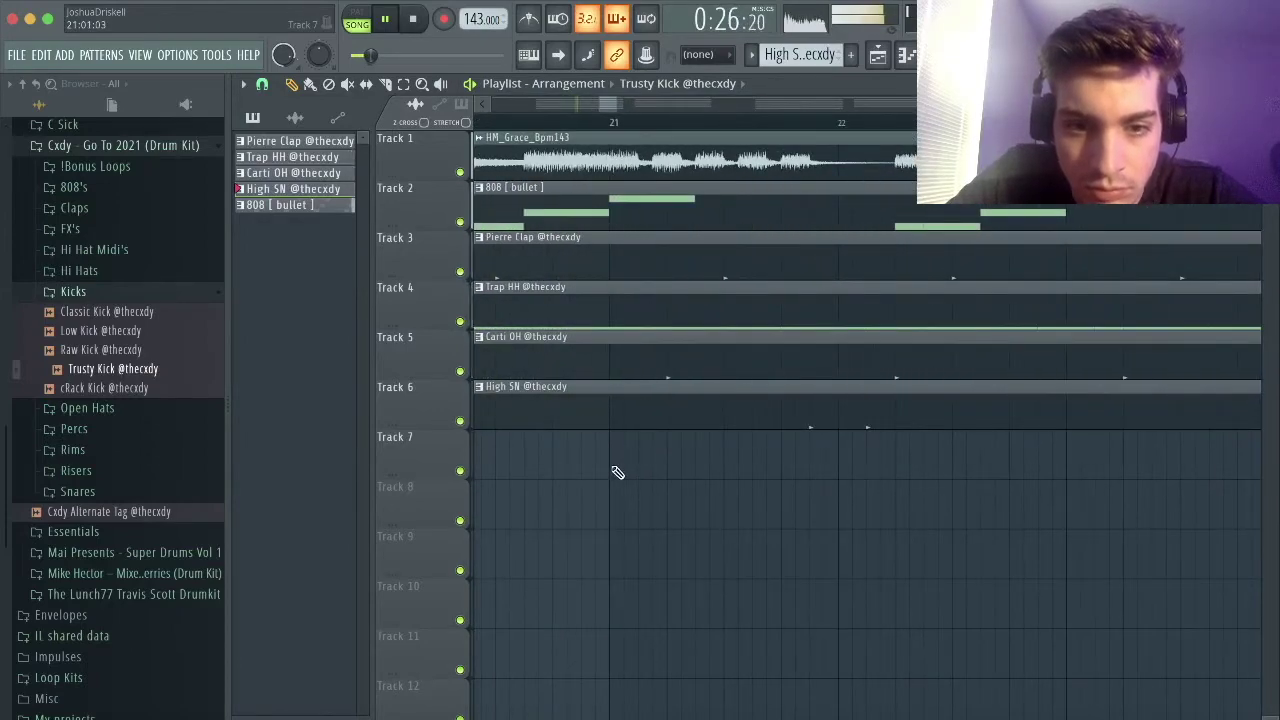
scroll(620, 455, down, 5)
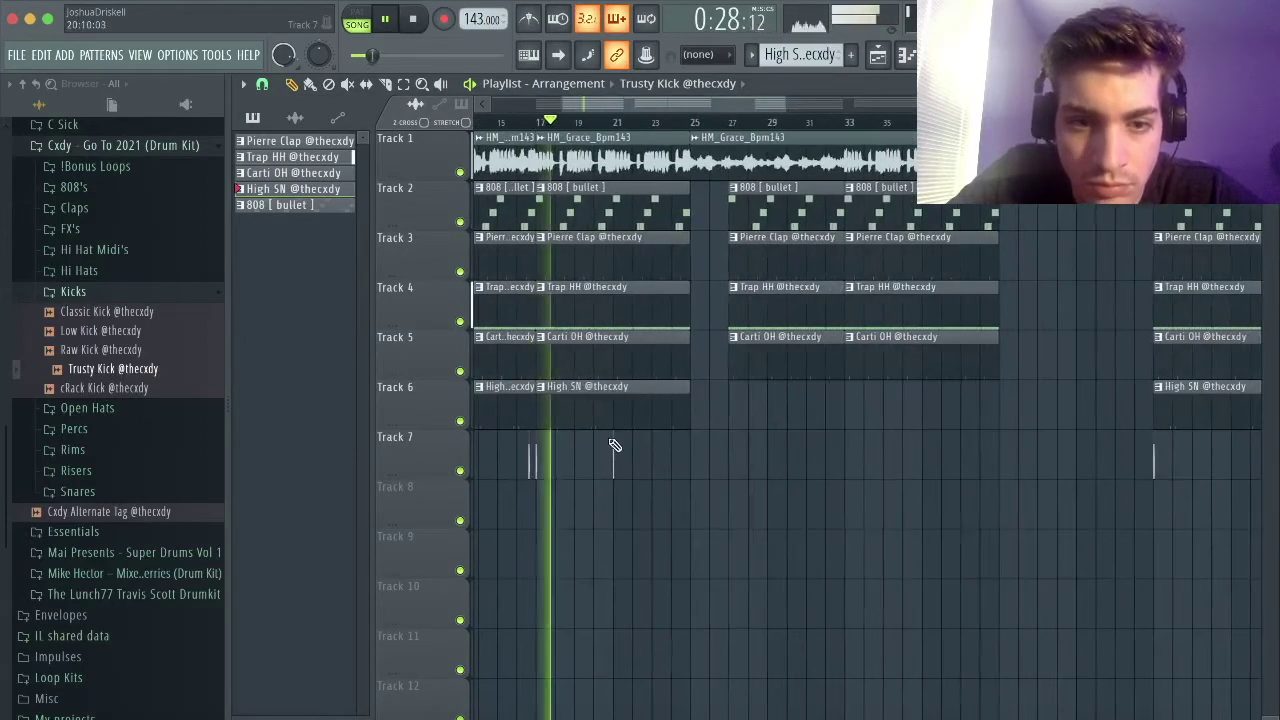
scroll(660, 452, up, 5)
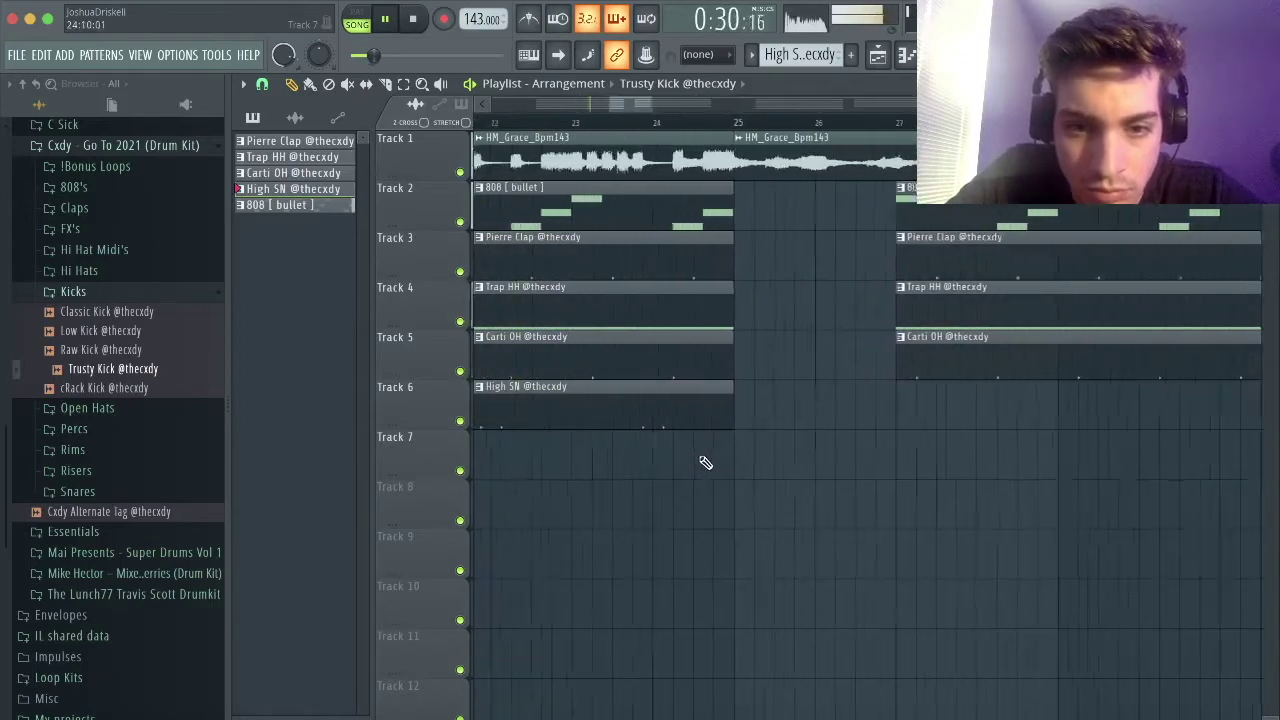
scroll(710, 464, up, 3)
scroll(714, 448, down, 5)
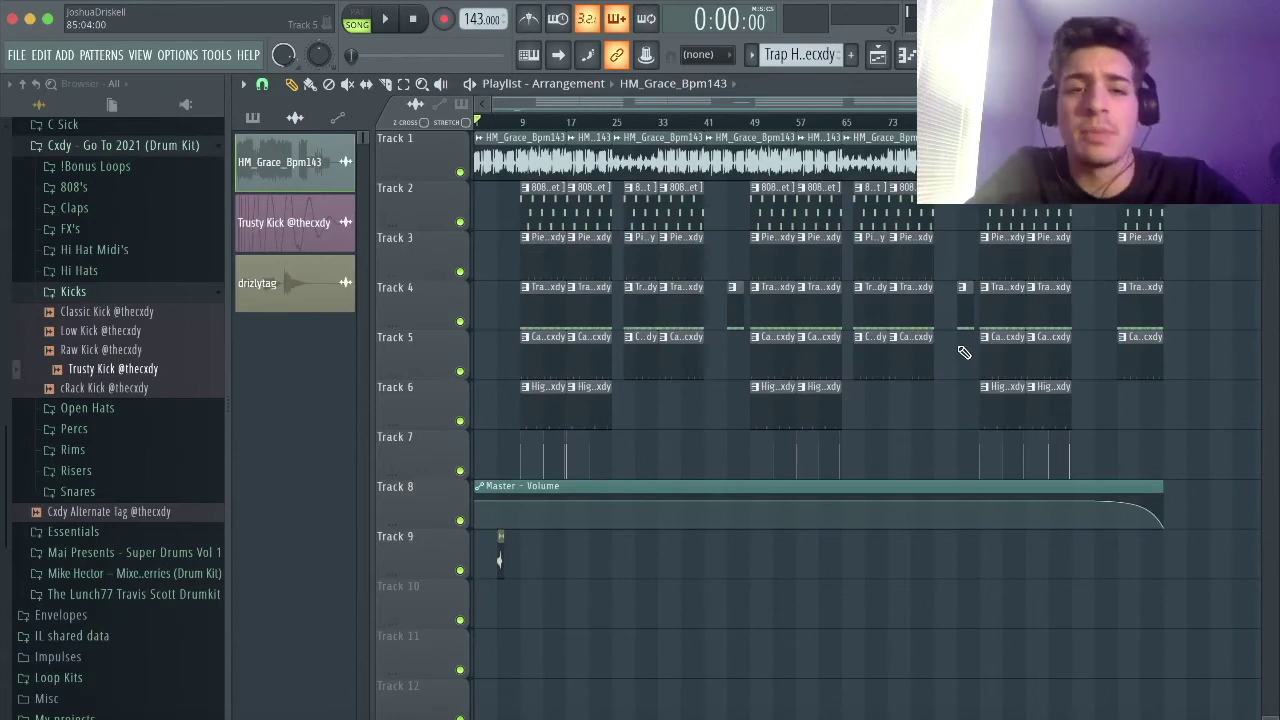
Review how the loop, 808, drum and kick clips are laid out across the full playlist arrangement, including the break at bars 41 to 49.
scroll(520, 162, up, 2)
scroll(540, 205, up, 2)
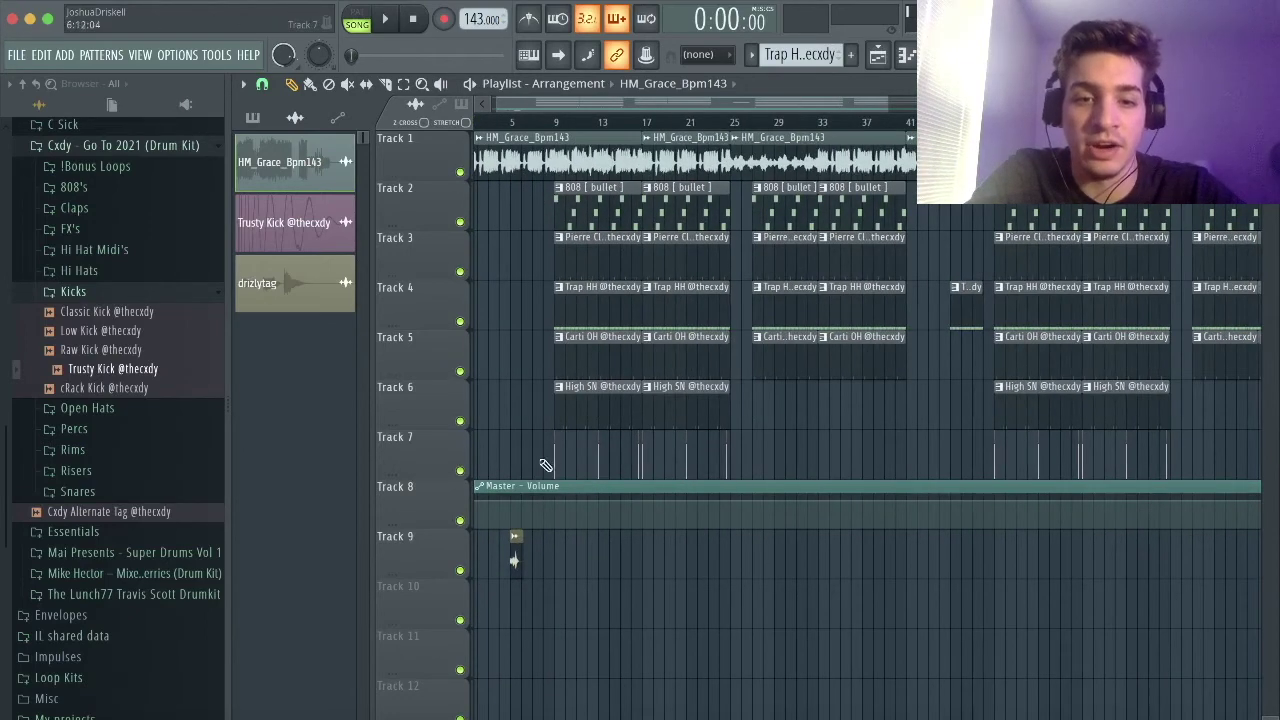
scroll(700, 420, down, 2)
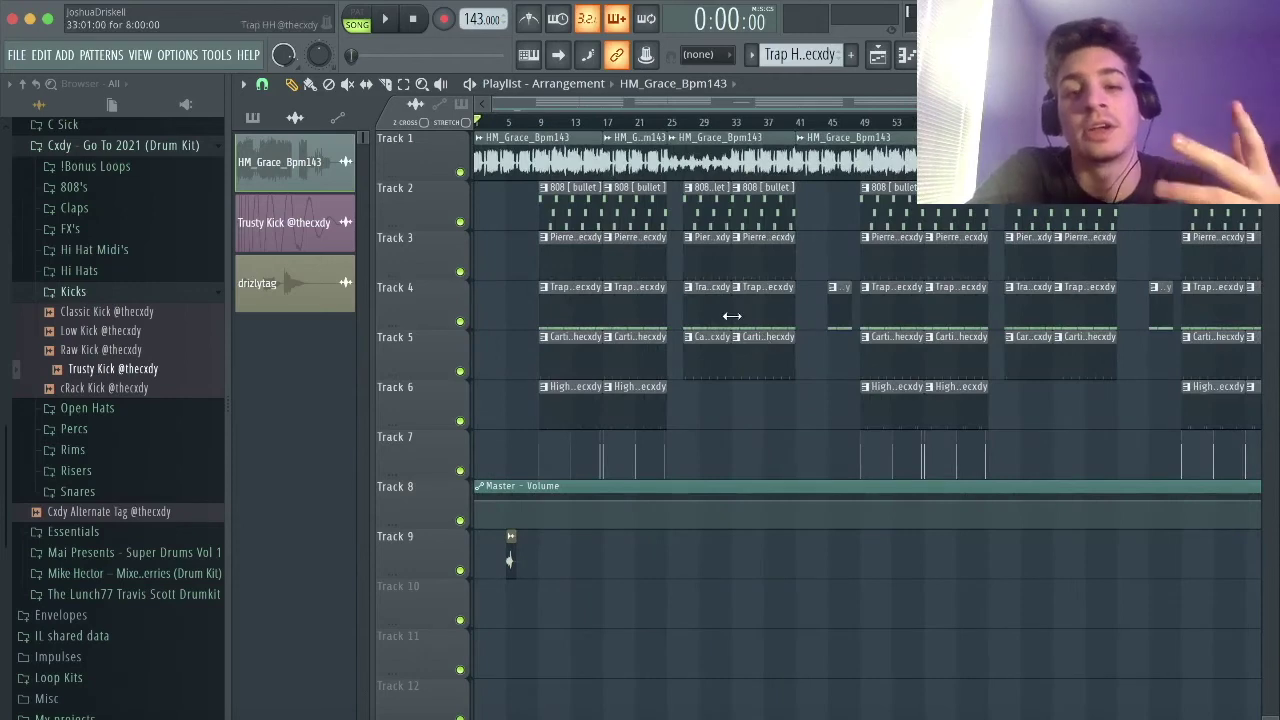
scroll(706, 205, up, 2)
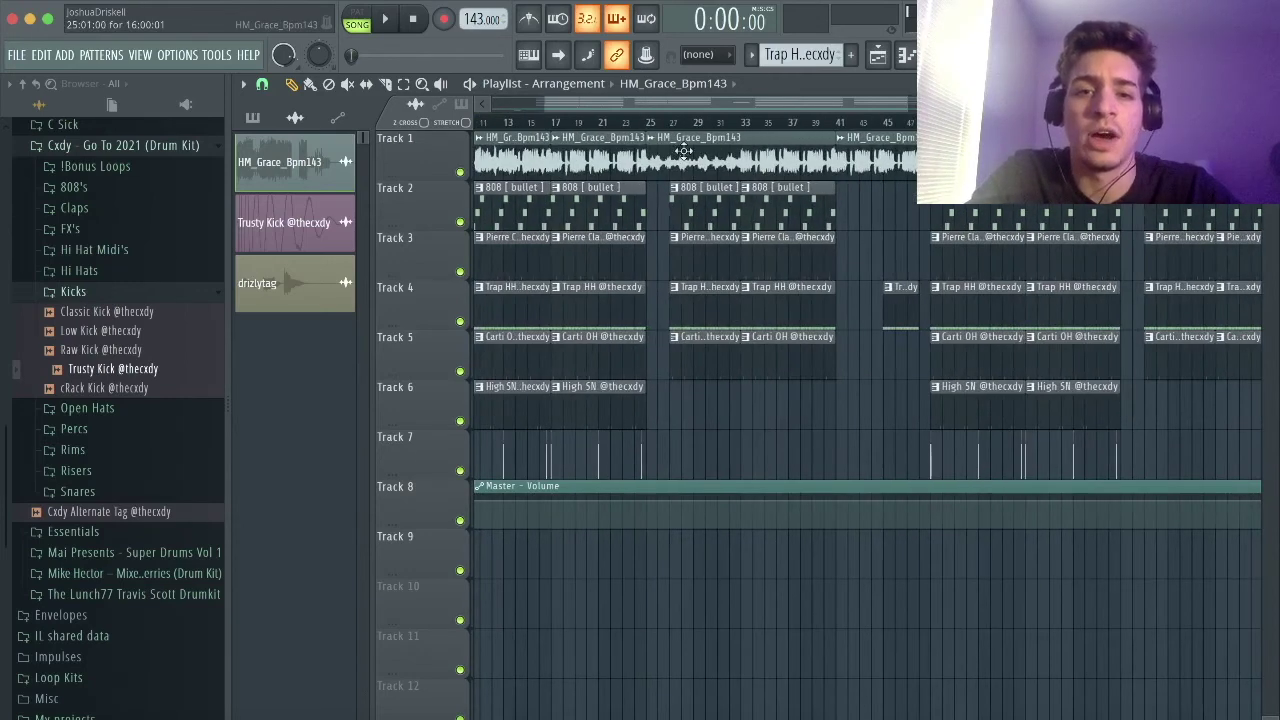
scroll(687, 170, down, 4)
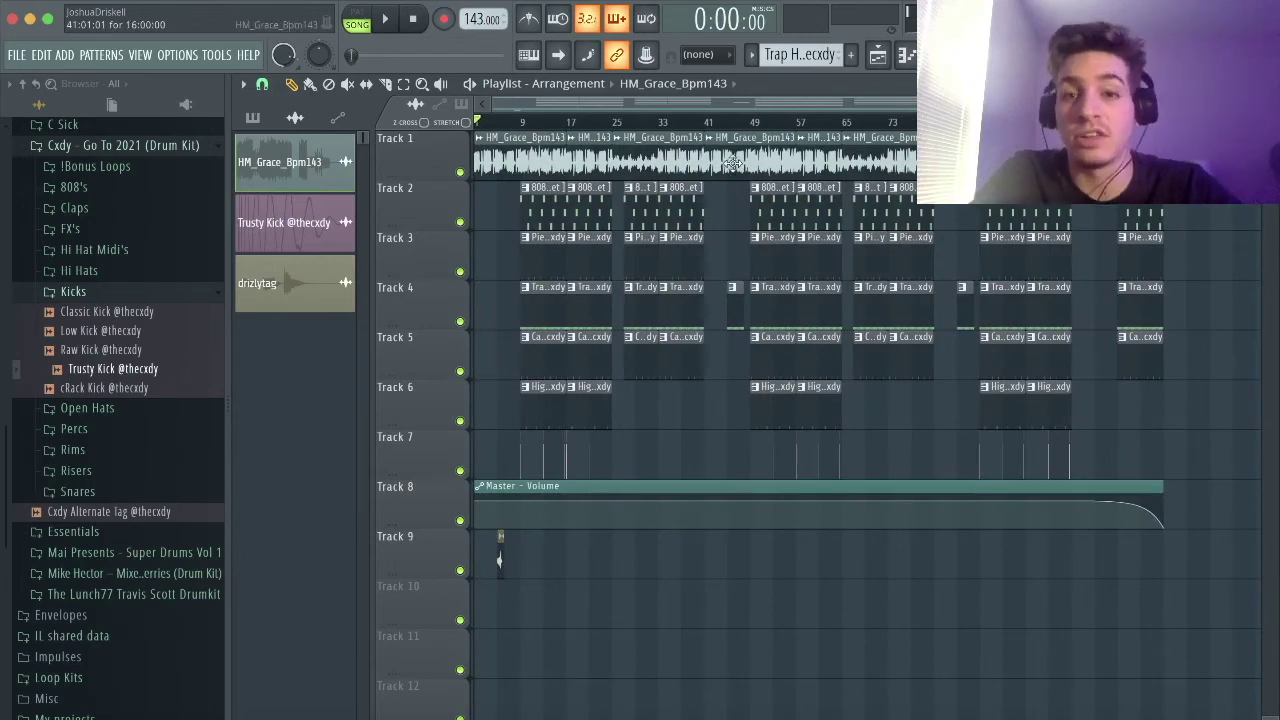
scroll(735, 168, up, 5)
scroll(770, 190, down, 5)
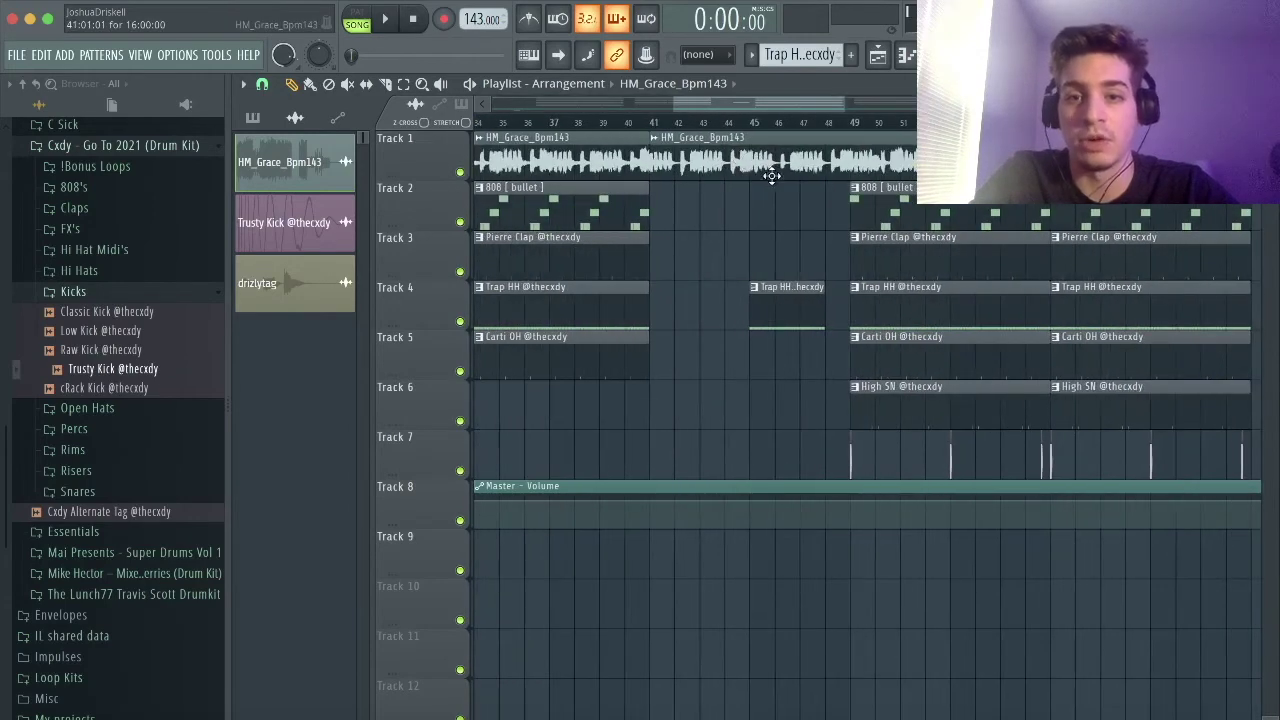
scroll(787, 195, down, 2)
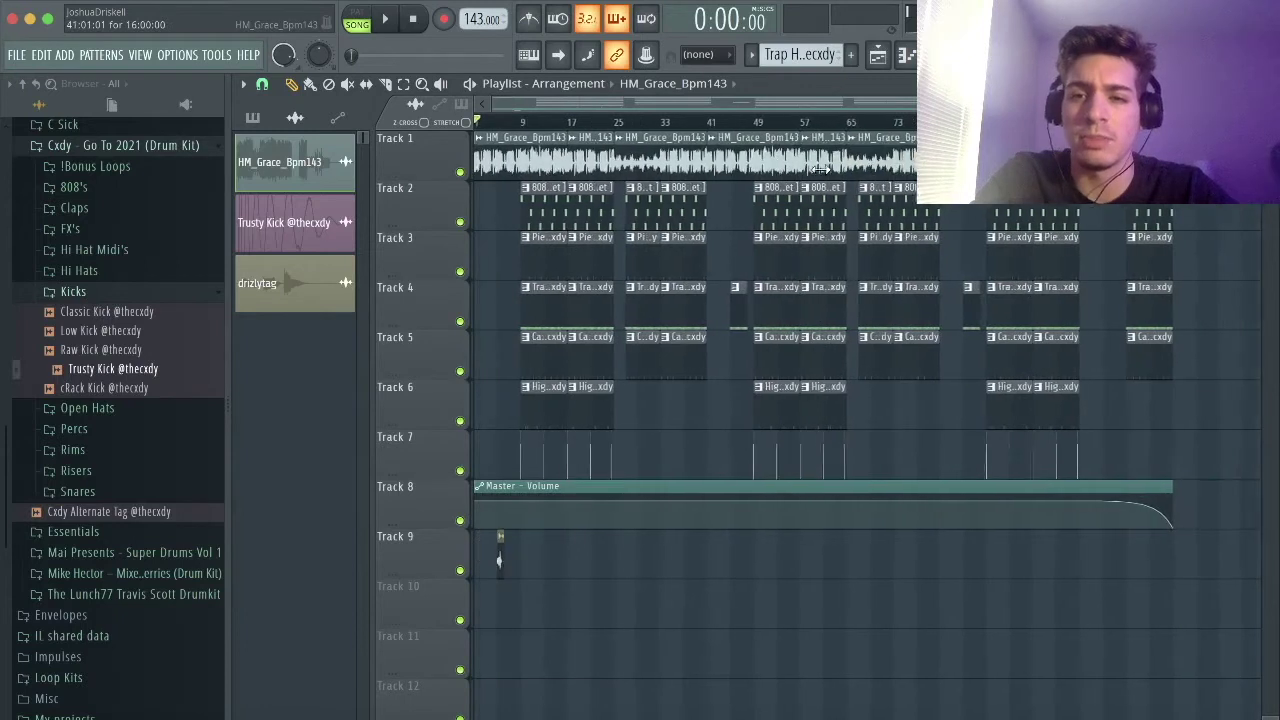